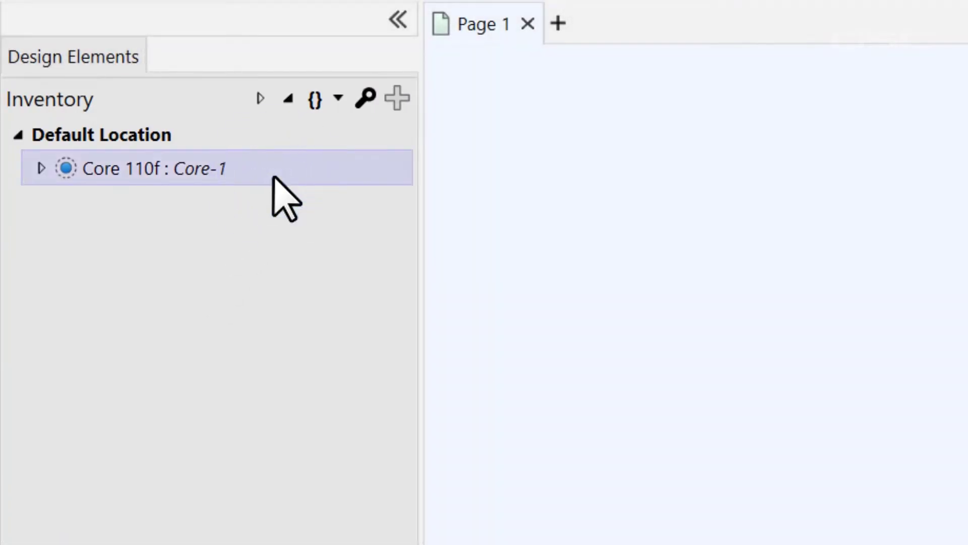
# Expand Core 110f : Core-1 in the Inventory to show its child components.
pyautogui.click(41, 169)
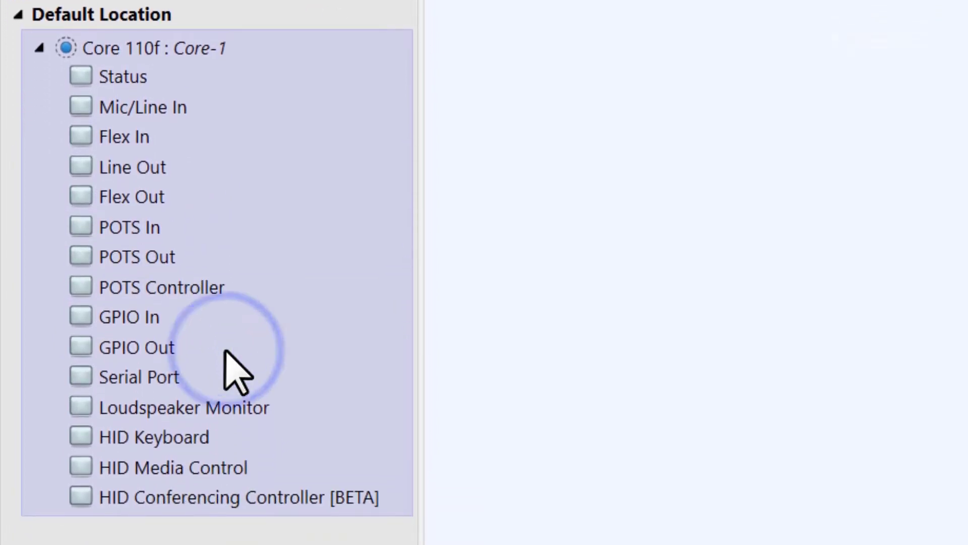
# Place the Core's Mic/Line In component as a block on the Page 1 schematic.
pyautogui.click(238, 473)
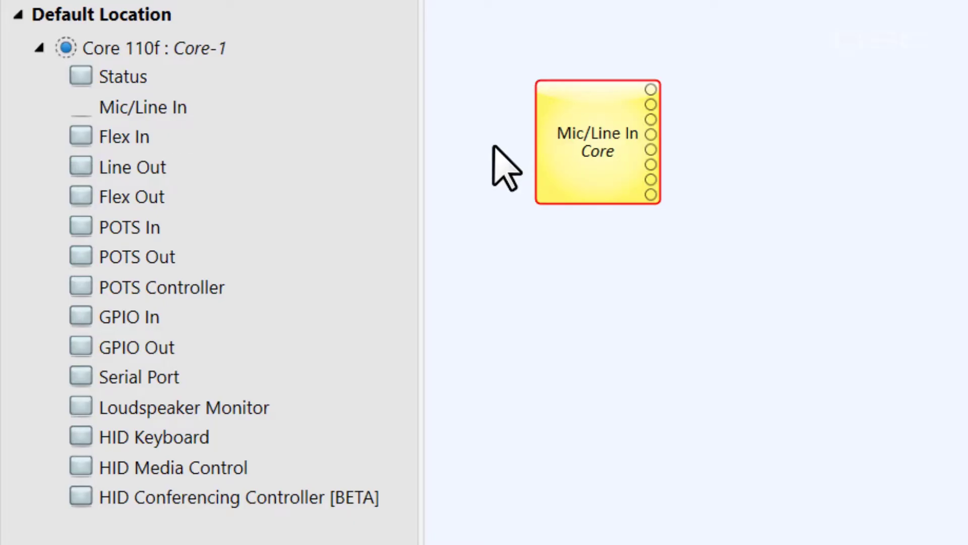
pyautogui.moveTo(167, 385); pyautogui.dragTo(314, 374)
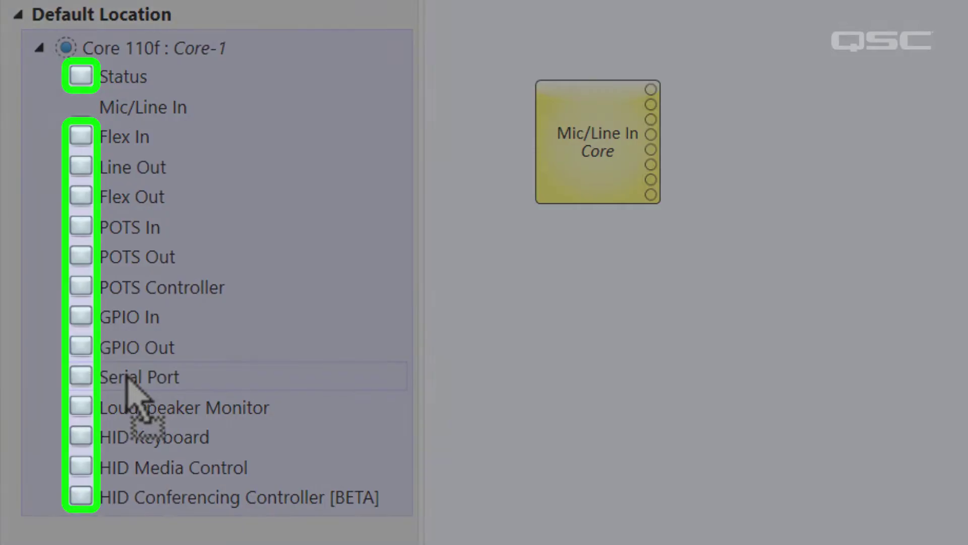
pyautogui.moveTo(126, 378); pyautogui.dragTo(131, 373)
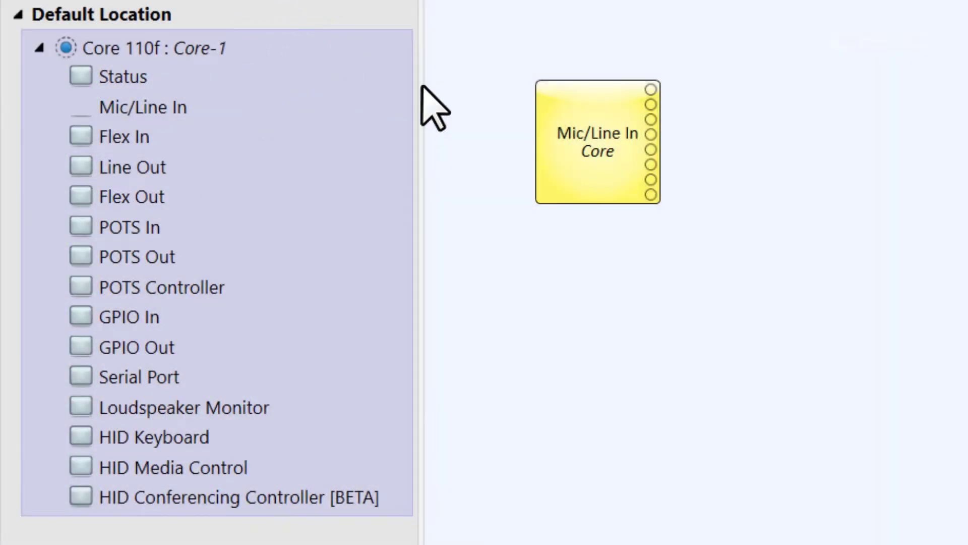
# Name the Core CORE-AtheEXPLOR-A, keep model Core 110f, and start setting its location to Server Rack.
pyautogui.click(570, 177)
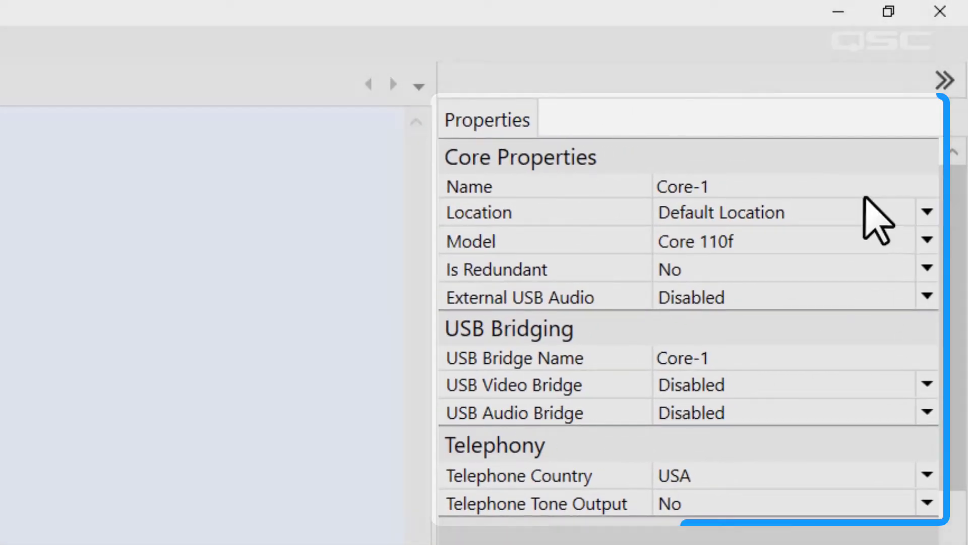
pyautogui.click(869, 188)
pyautogui.write('C')
pyautogui.write('ORE-A')
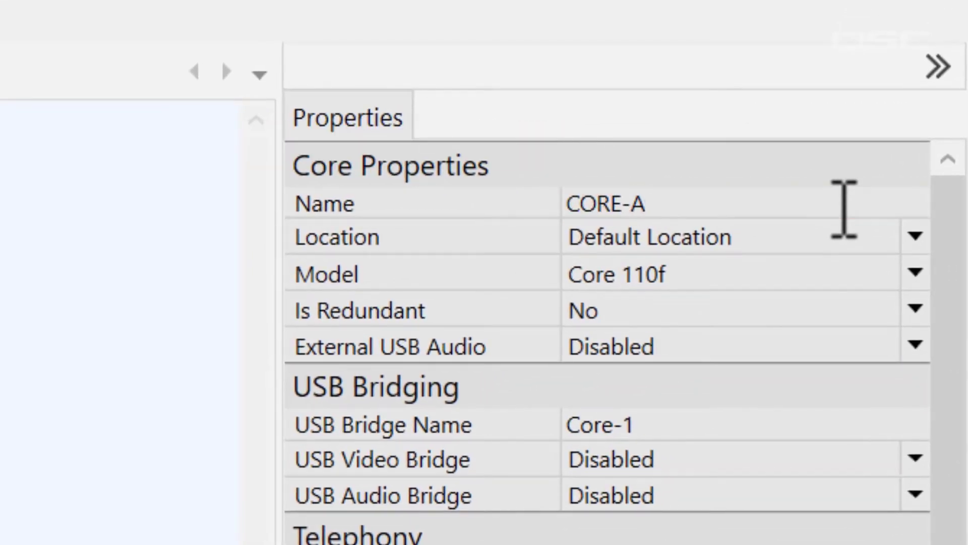
pyautogui.write('theEXPLOR-A')
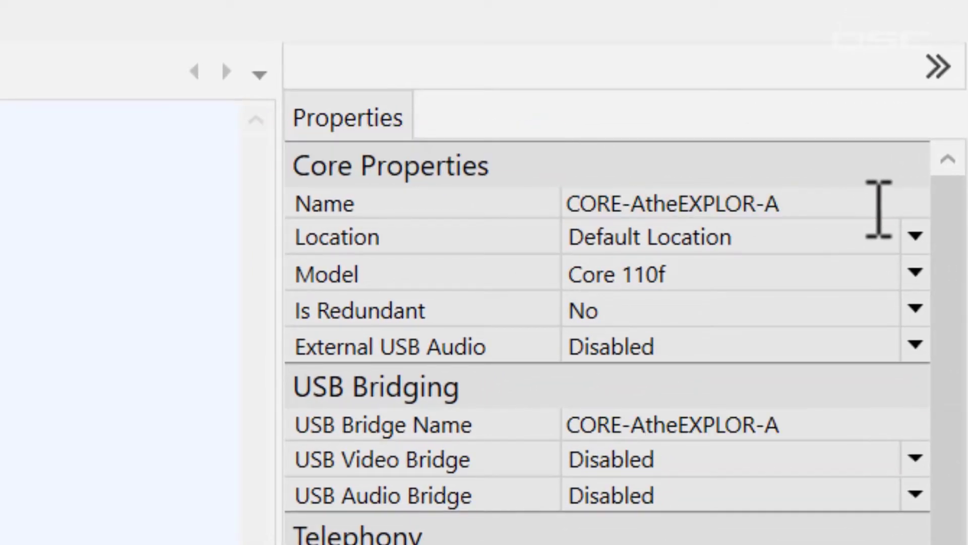
pyautogui.click(881, 281)
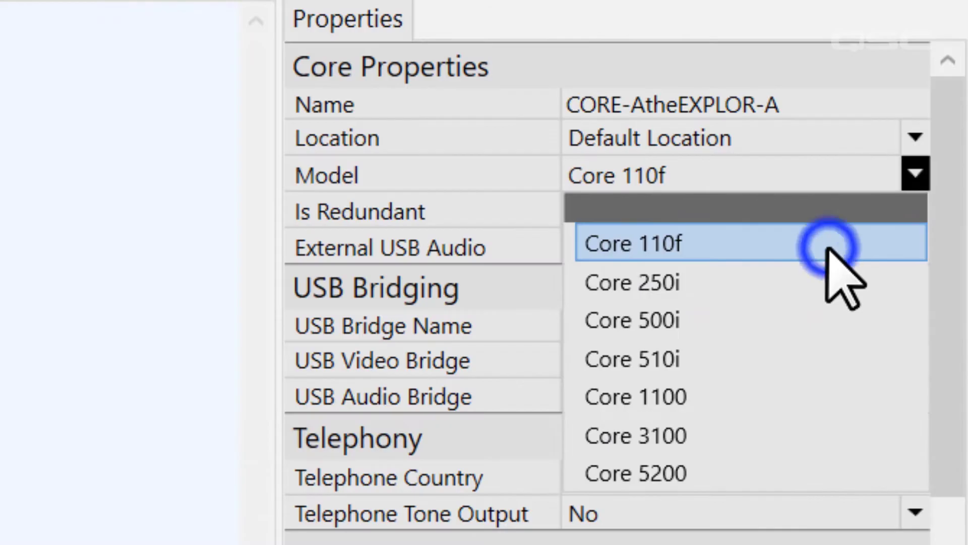
pyautogui.click(828, 247)
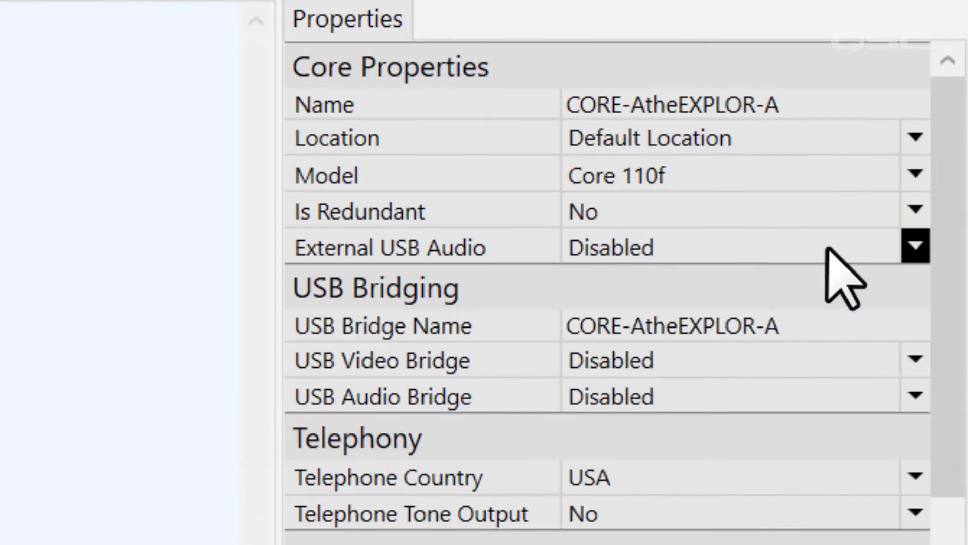
pyautogui.click(819, 152)
pyautogui.write('Server Rack')
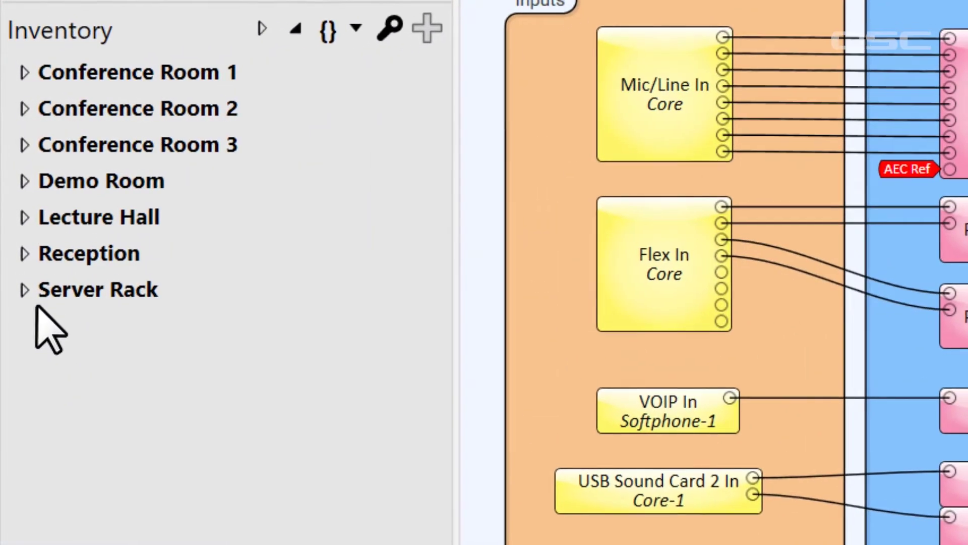
# Browse the Server Rack, Reception and Lecture Hall device lists in the Inventory.
pyautogui.click(23, 297)
pyautogui.click(23, 291)
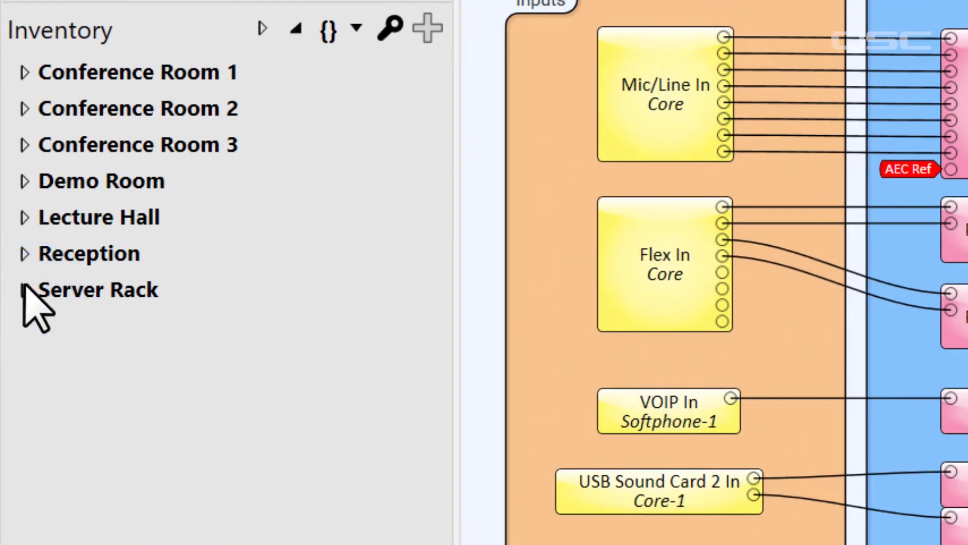
pyautogui.click(23, 253)
pyautogui.click(23, 253)
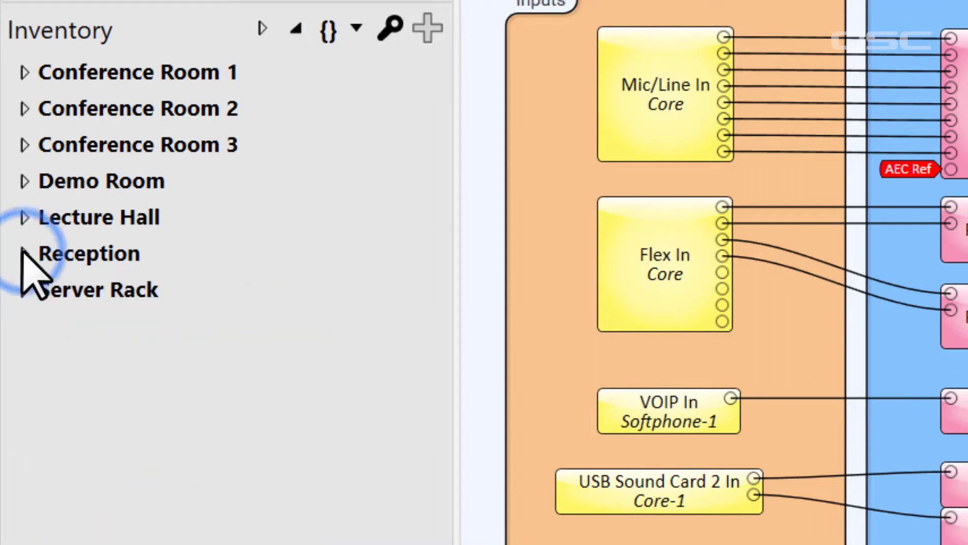
pyautogui.click(23, 217)
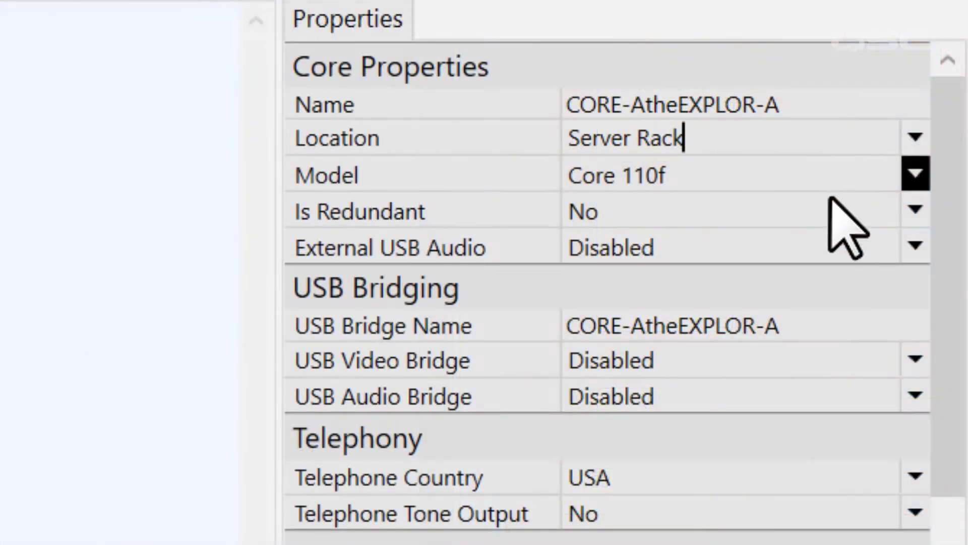
# Make the Core redundant with backup CORE-BtheEXPLOR-B and switch its model to Core 5200.
pyautogui.click(831, 204)
pyautogui.click(836, 250)
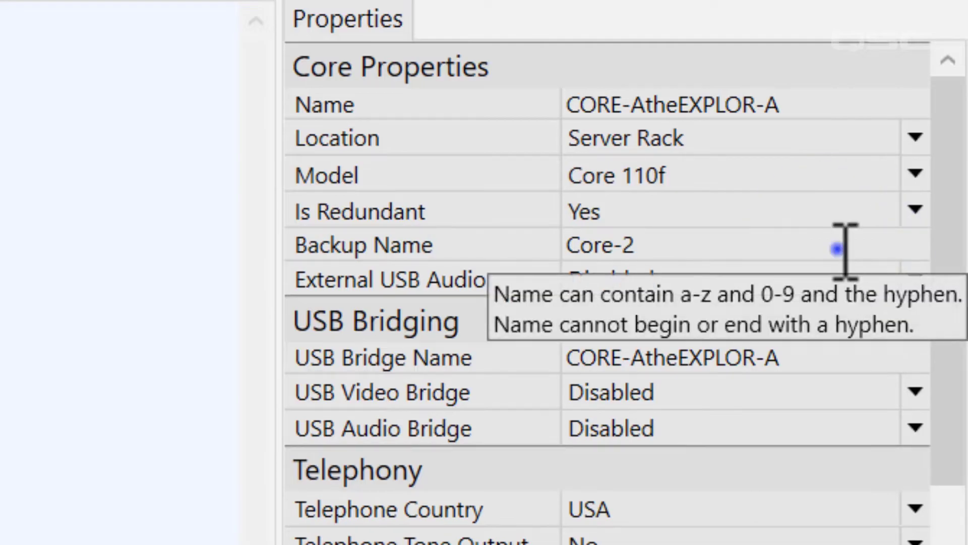
pyautogui.write('CORE-BtheEXPLOR-')
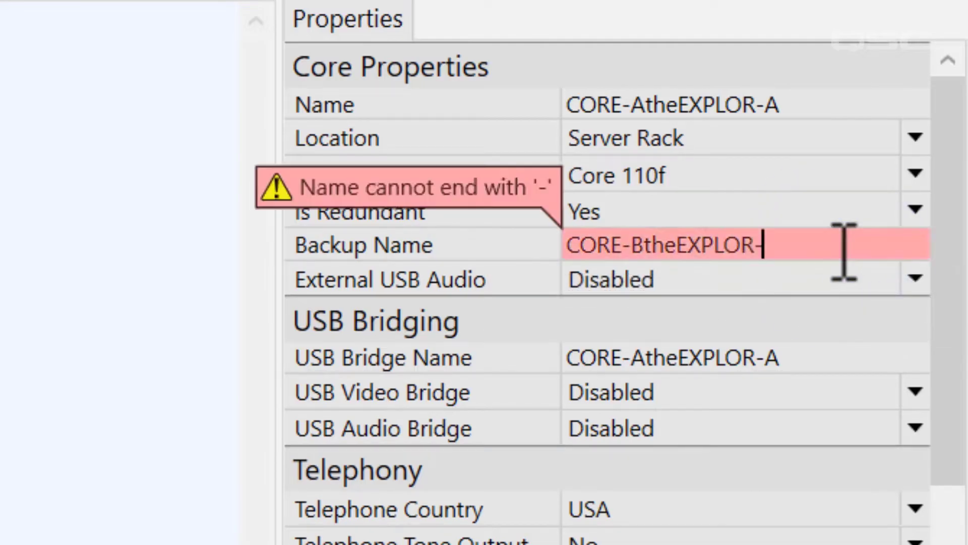
pyautogui.write('B')
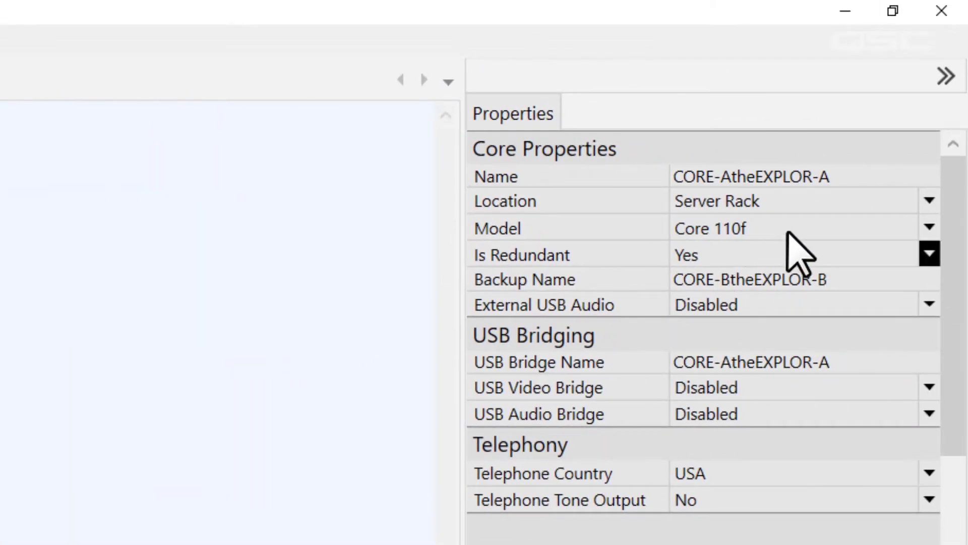
pyautogui.click(802, 224)
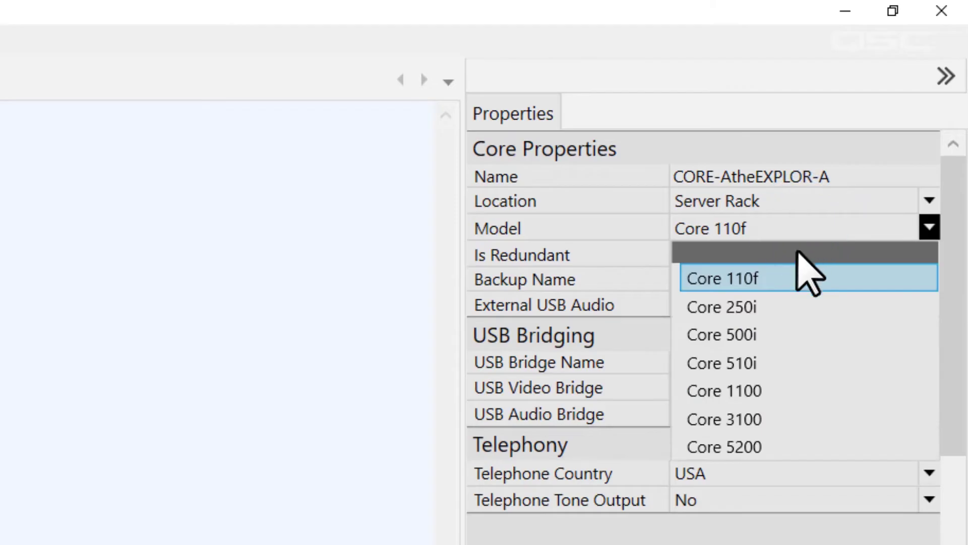
pyautogui.click(825, 445)
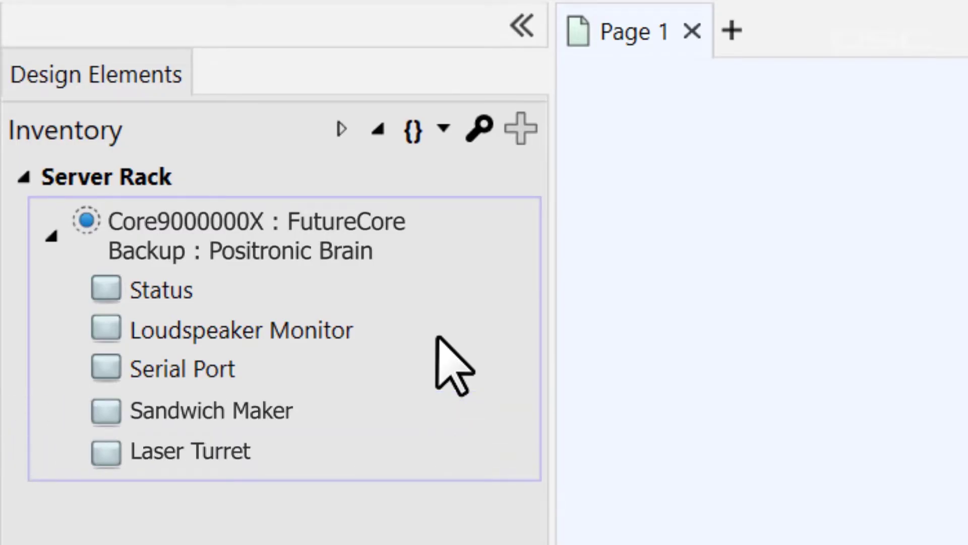
pyautogui.click(429, 255)
# Open the Core's Status (Core) help topic and expand Properties to show Core Properties.
pyautogui.press('F1')
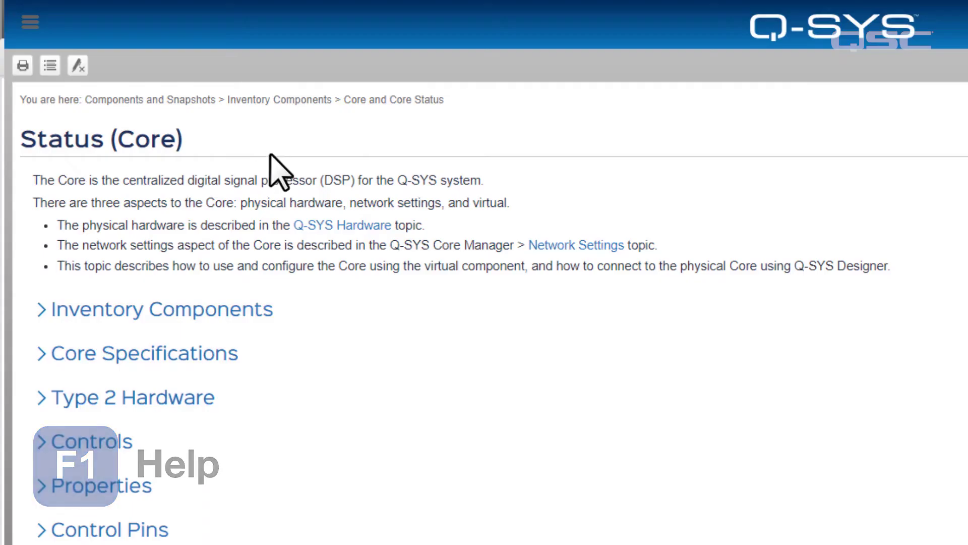
pyautogui.click(132, 483)
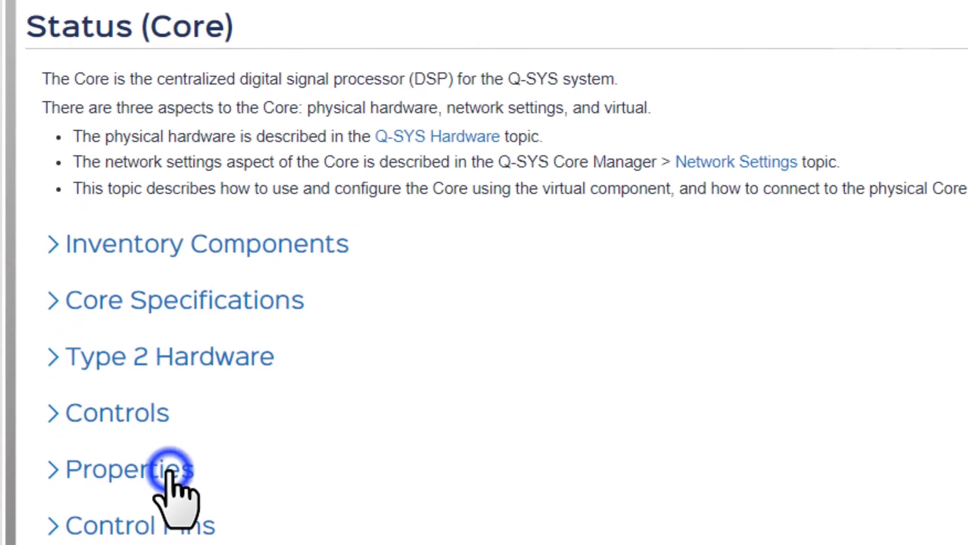
pyautogui.scroll(-3, 182, 453)
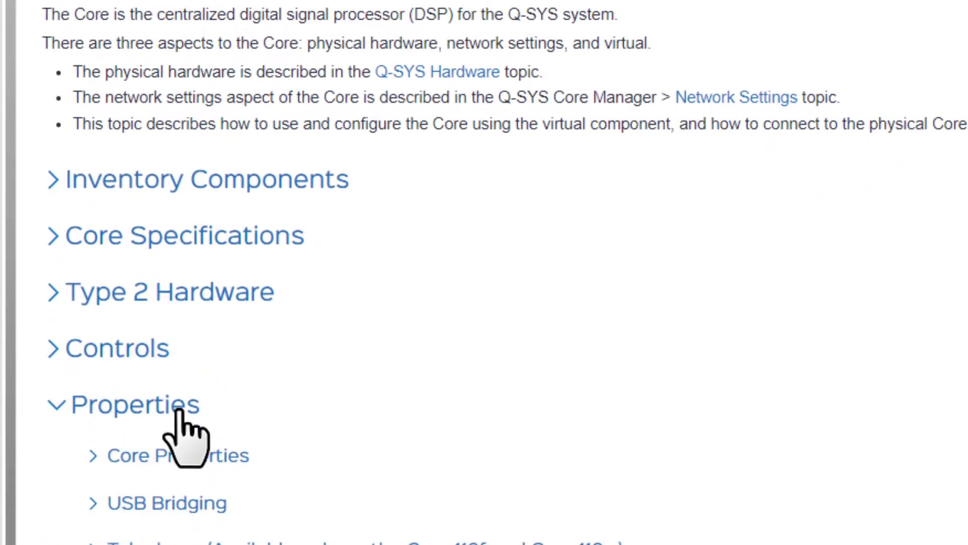
pyautogui.click(236, 320)
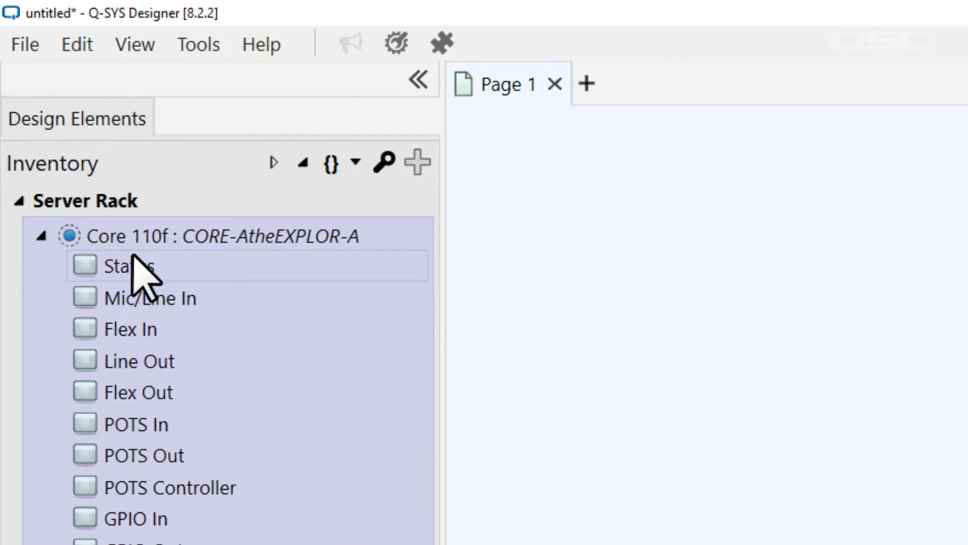
# Place the Core's Status on Page 1 and expand the camera, I/O-8 Flex and TSC-55-G2 entries.
pyautogui.moveTo(135, 267); pyautogui.dragTo(540, 275)
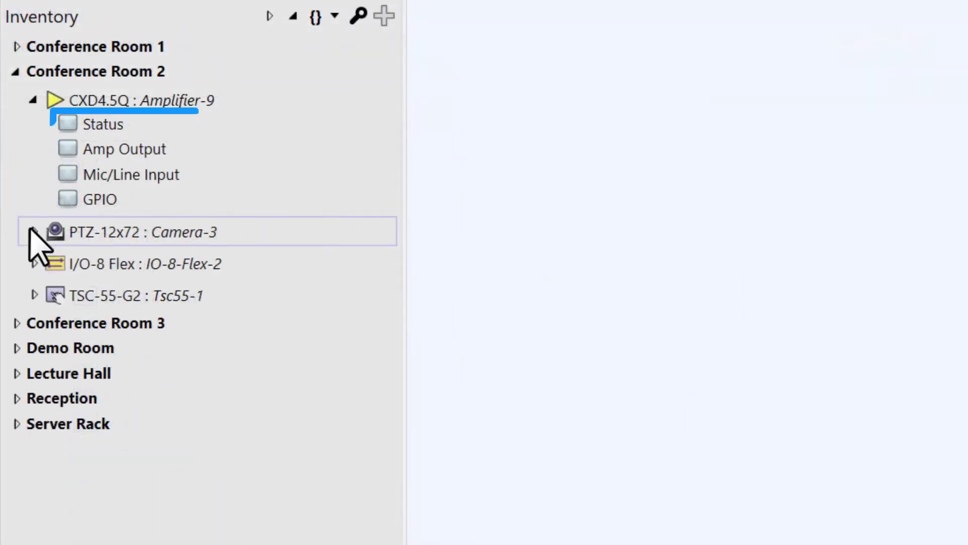
pyautogui.click(33, 232)
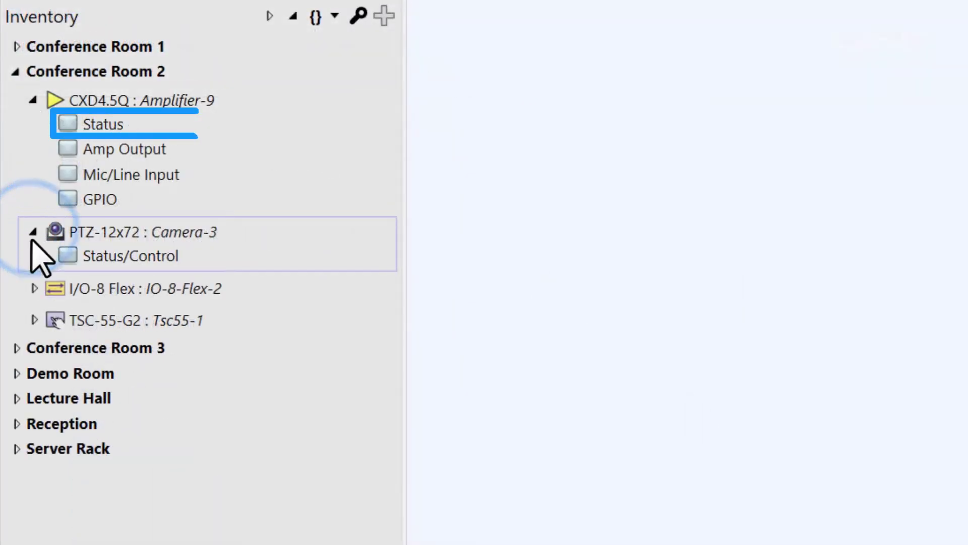
pyautogui.click(34, 288)
pyautogui.click(33, 471)
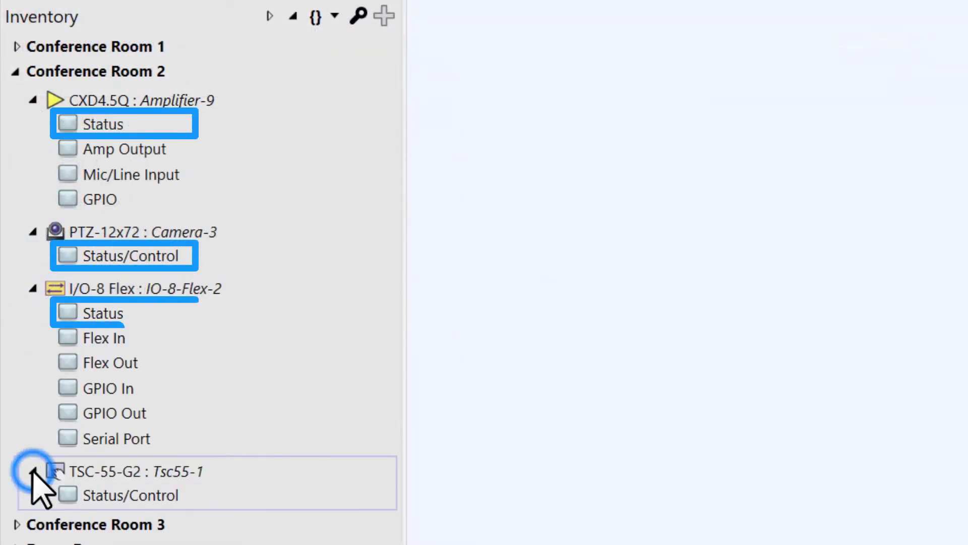
# Place Amplifier-9 Status and Camera-3 Status/Control, then open the Core Status panel.
pyautogui.moveTo(99, 126); pyautogui.dragTo(453, 80)
pyautogui.moveTo(164, 274); pyautogui.dragTo(402, 202)
pyautogui.moveTo(402, 201); pyautogui.dragTo(460, 184)
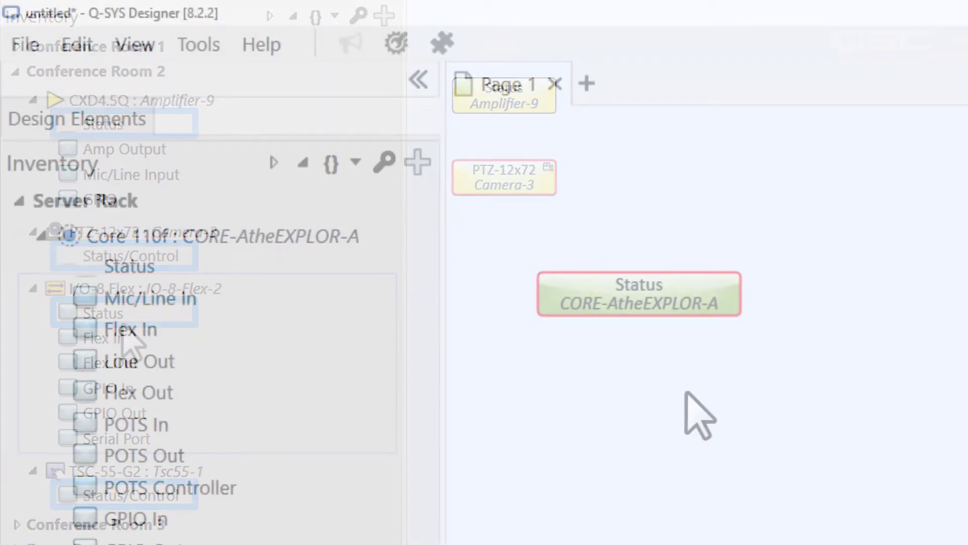
pyautogui.doubleClick(724, 281)
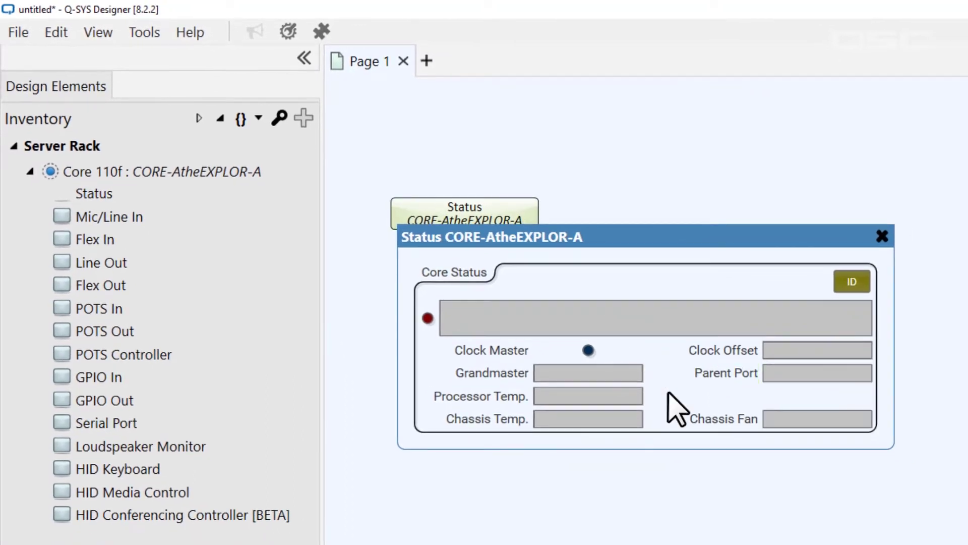
# Send the design to the Core and run it via File > Save to Core & Run.
pyautogui.click(19, 32)
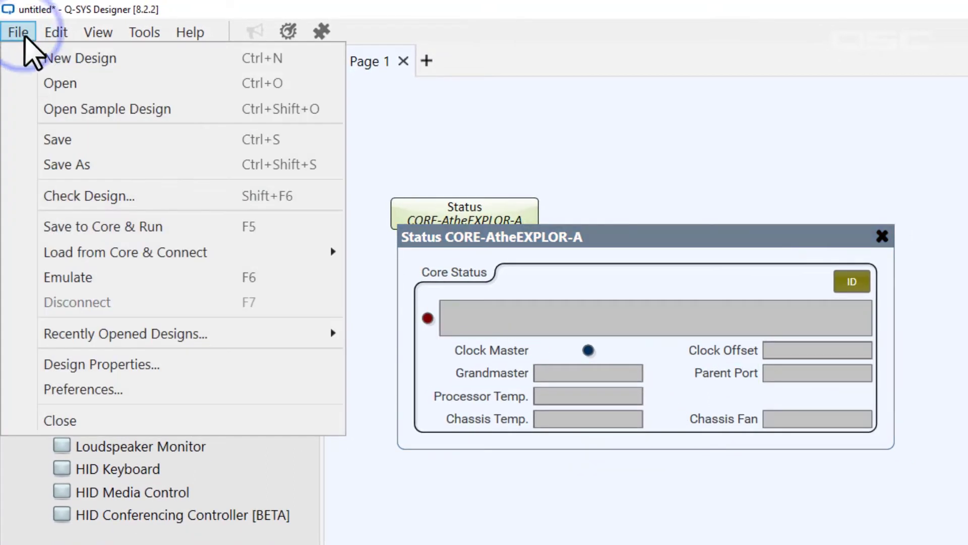
pyautogui.click(193, 222)
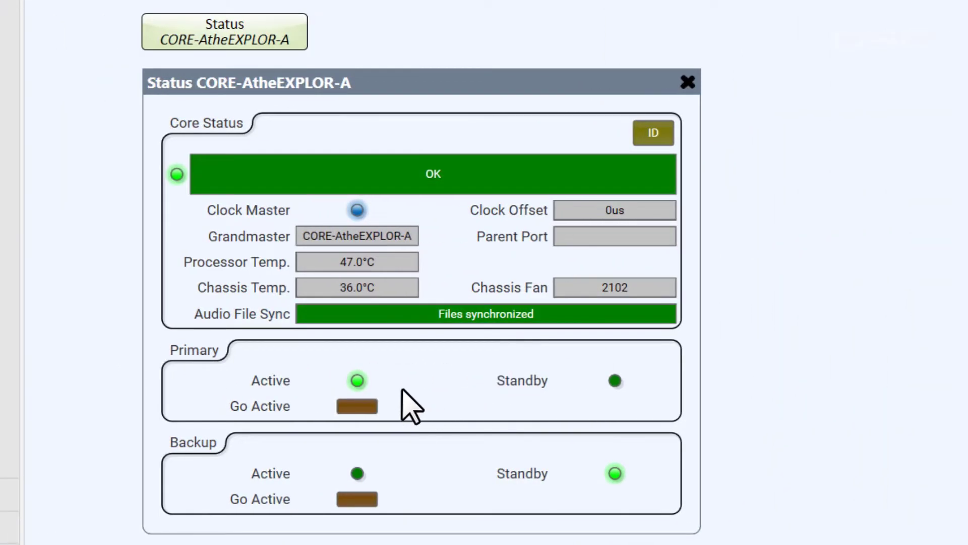
# Make the backup Core active, return control to the primary, then trigger the Core's ID.
pyautogui.click(371, 500)
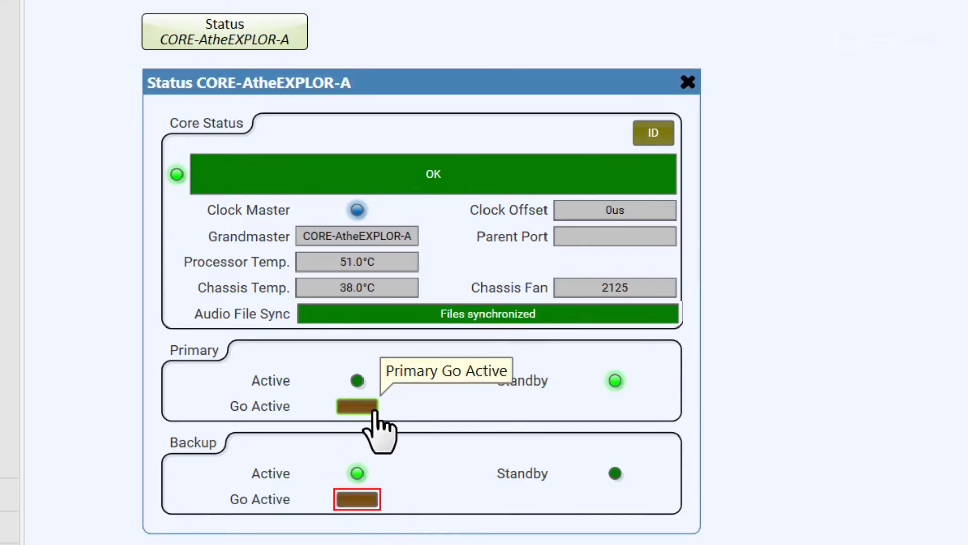
pyautogui.click(374, 409)
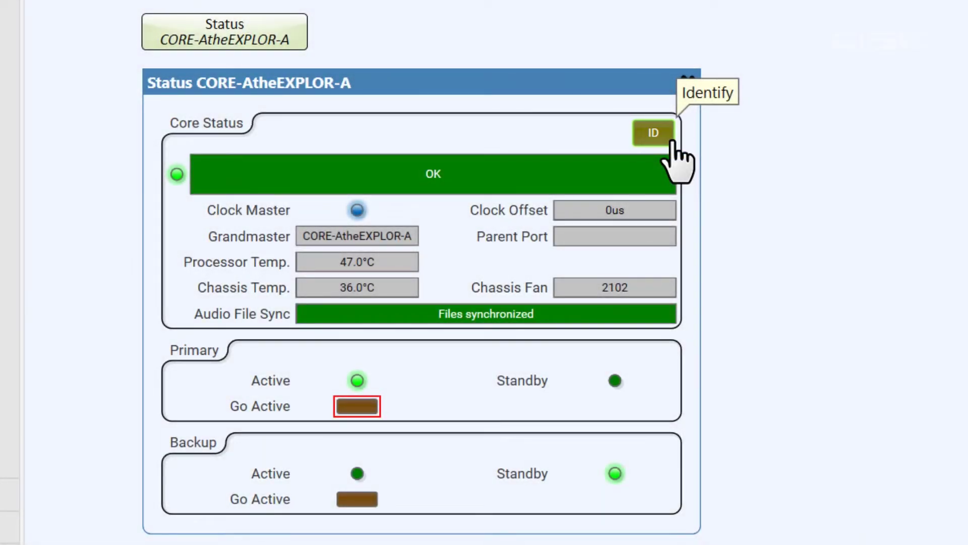
pyautogui.click(671, 143)
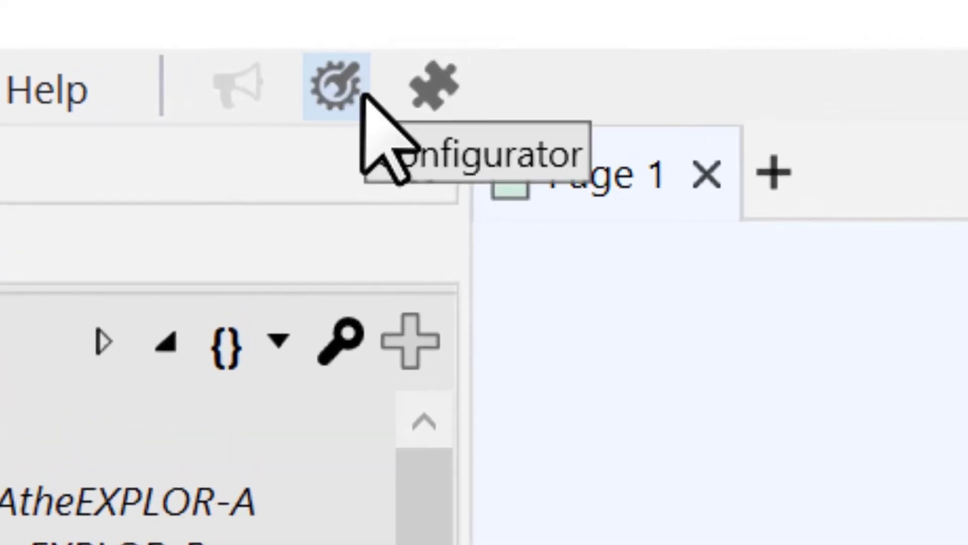
# In the Configurator, view TSC-80-G2 : tsc80-1 network details and toggle its identify mode.
pyautogui.click(408, 43)
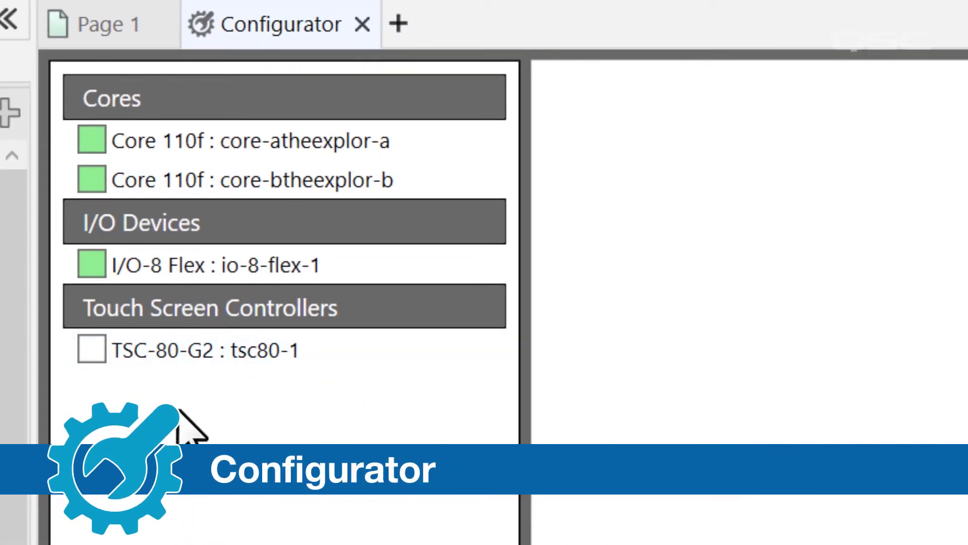
pyautogui.click(196, 359)
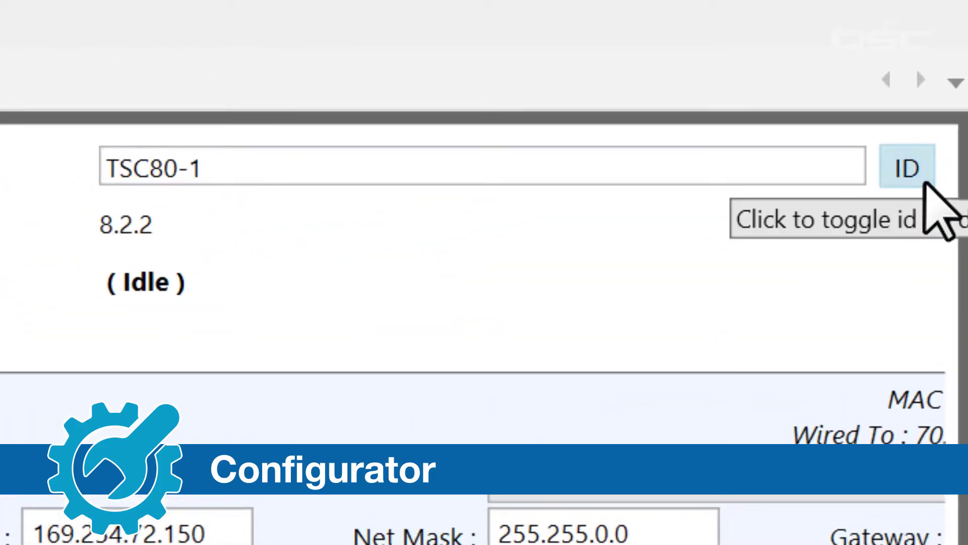
pyautogui.click(919, 174)
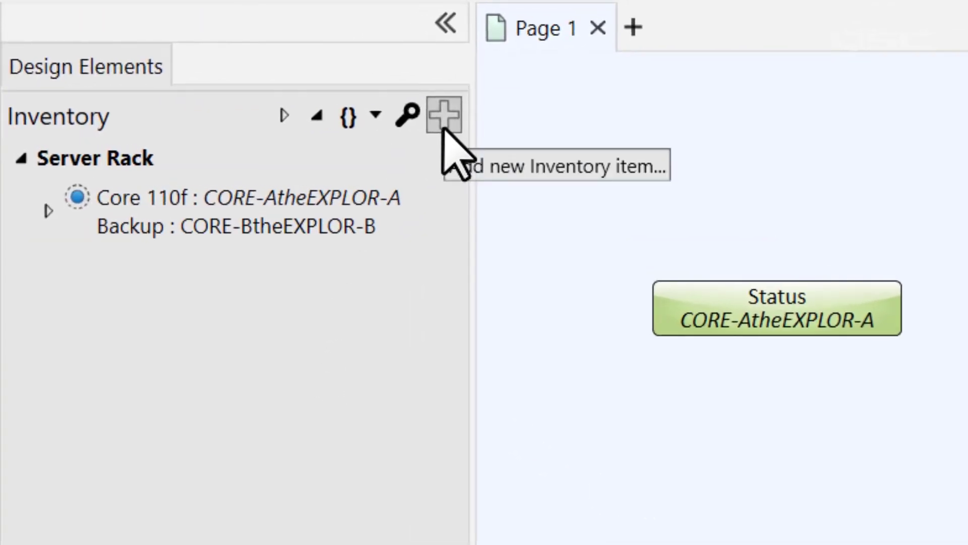
pyautogui.click(444, 126)
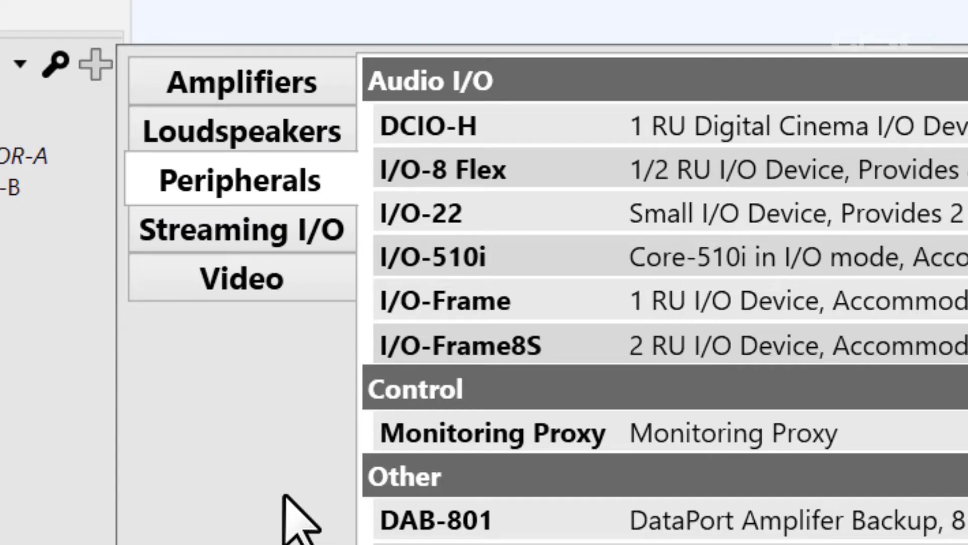
# Add an I/O-8 Flex and a TSC-80-G2 from Peripherals to the inventory.
pyautogui.click(323, 288)
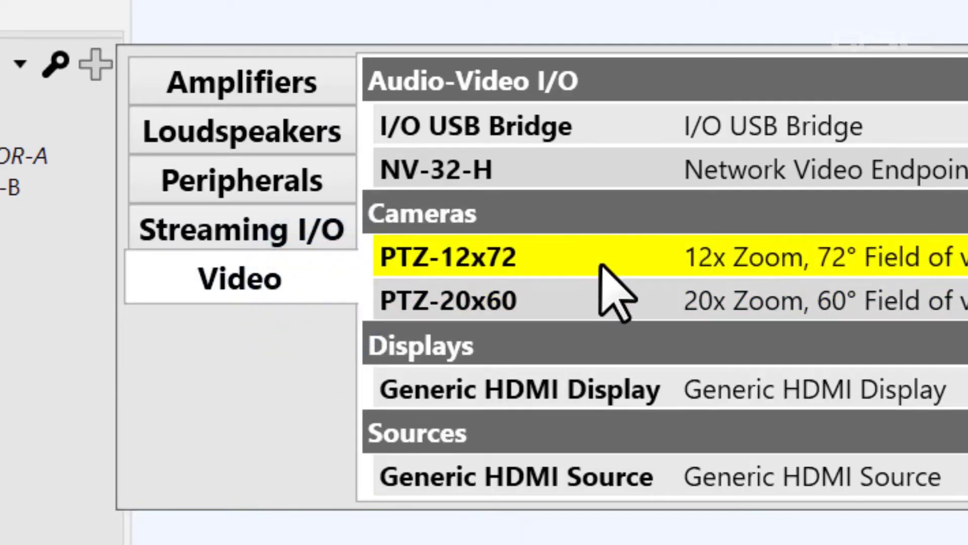
pyautogui.click(319, 238)
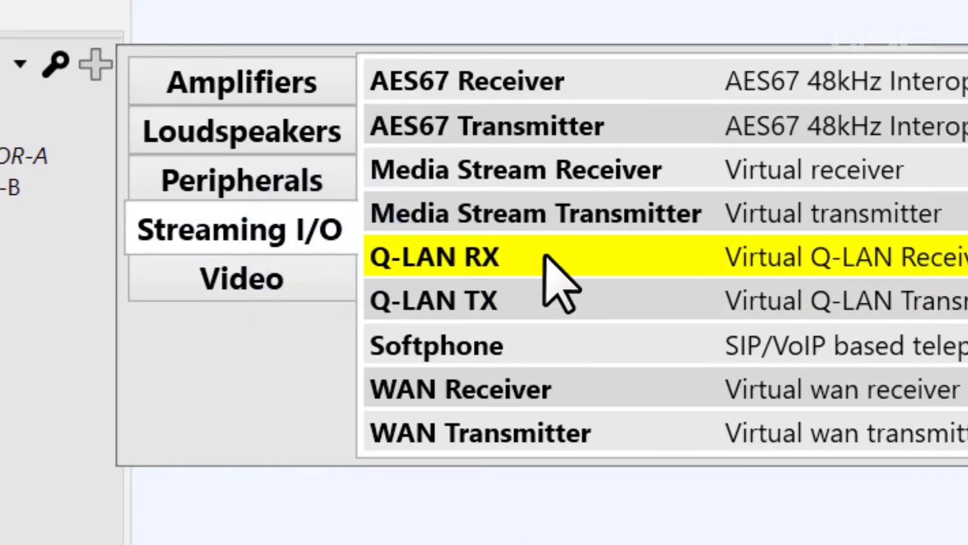
pyautogui.click(346, 183)
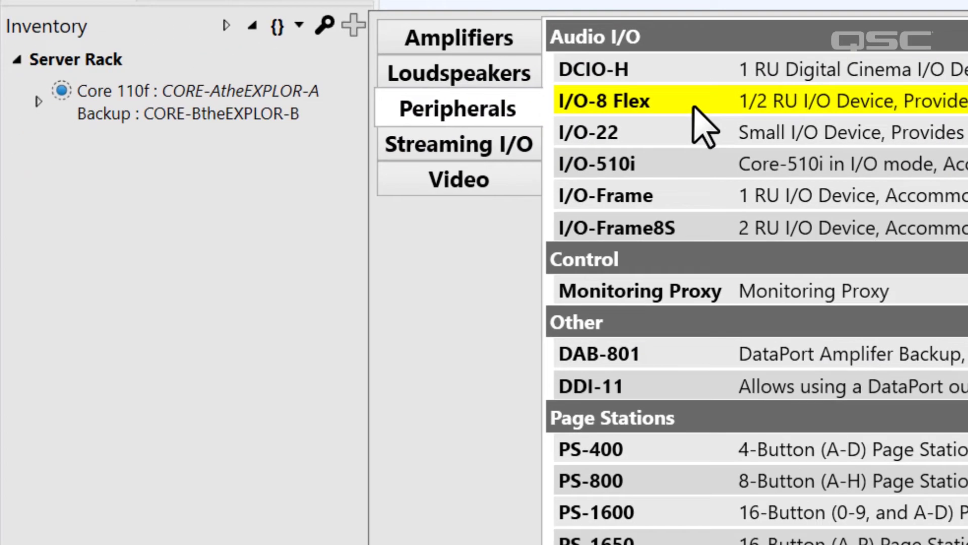
pyautogui.doubleClick(694, 105)
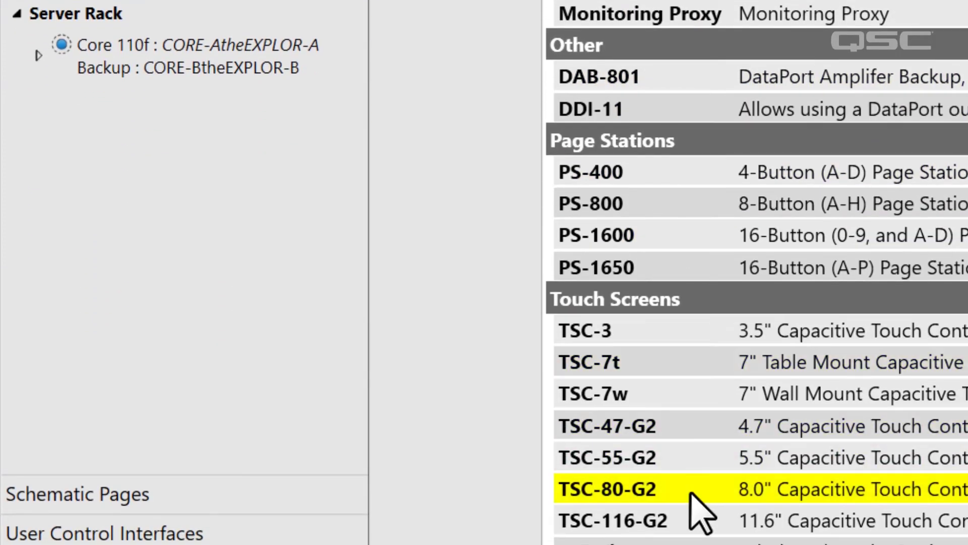
pyautogui.doubleClick(691, 492)
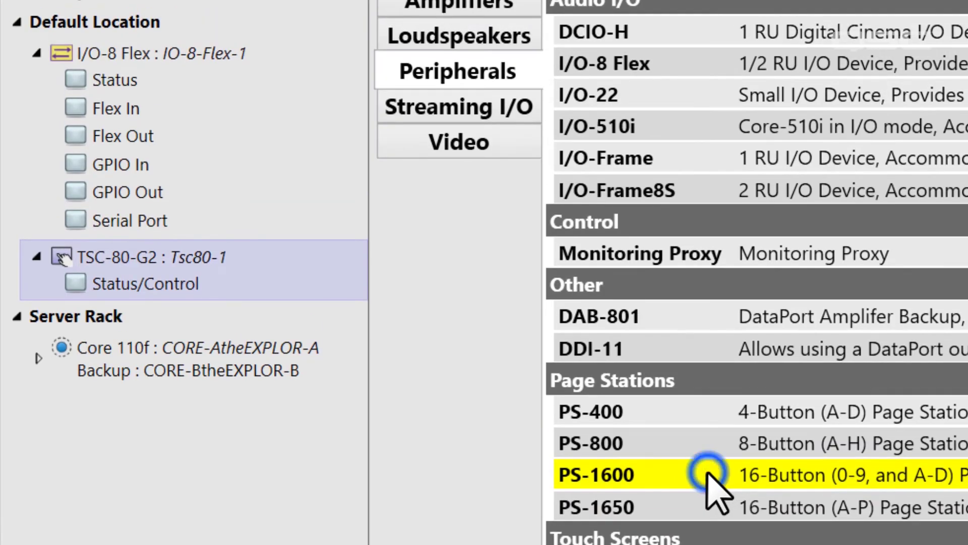
# Add PS-1600 page stations, then delete PageStation-1 and PageStation-2 from the inventory.
pyautogui.doubleClick(707, 474)
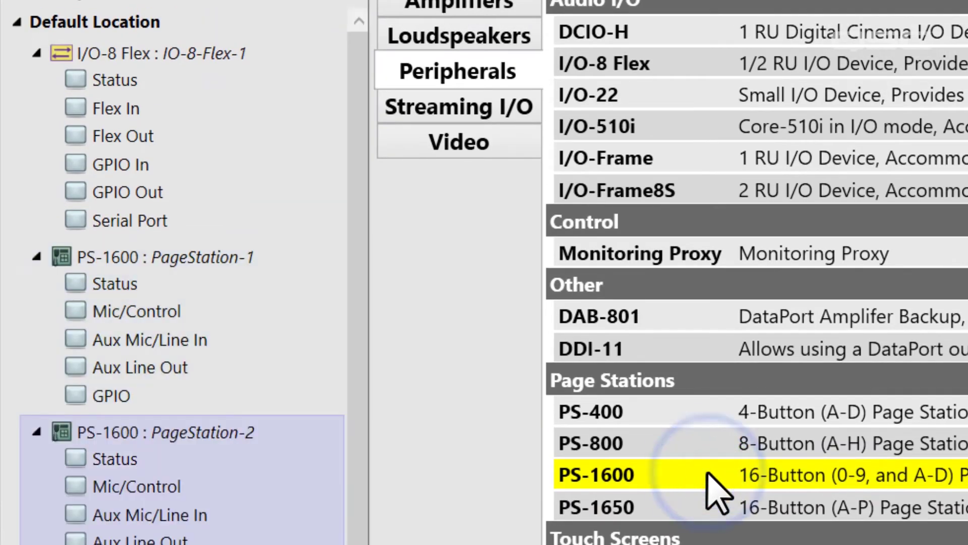
pyautogui.click(247, 256)
pyautogui.press('Delete')
pyautogui.click(238, 258)
pyautogui.press('Delete')
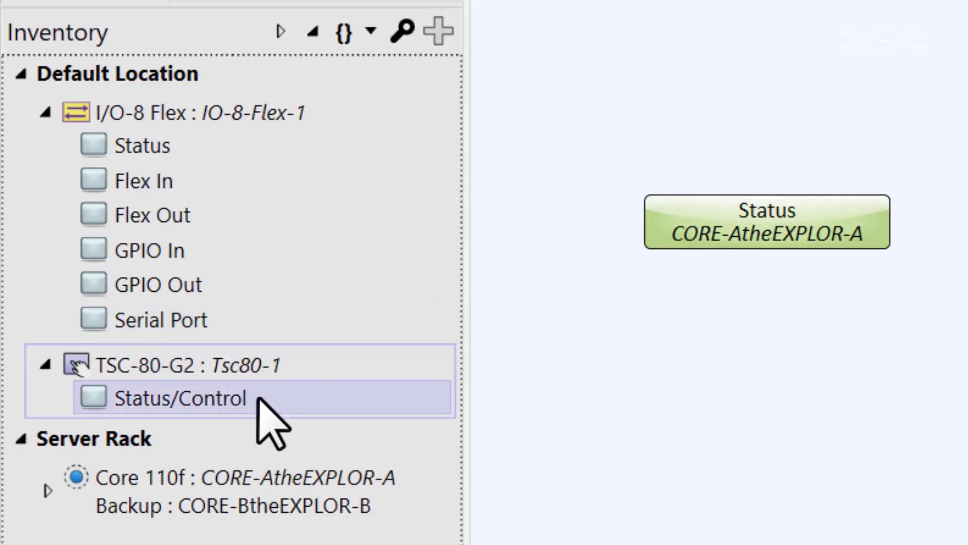
# Place the I/O-8 Flex and TSC-80-G2 status blocks on Page 1 and open IO-8-Flex-1's status panel.
pyautogui.moveTo(137, 145); pyautogui.dragTo(646, 264)
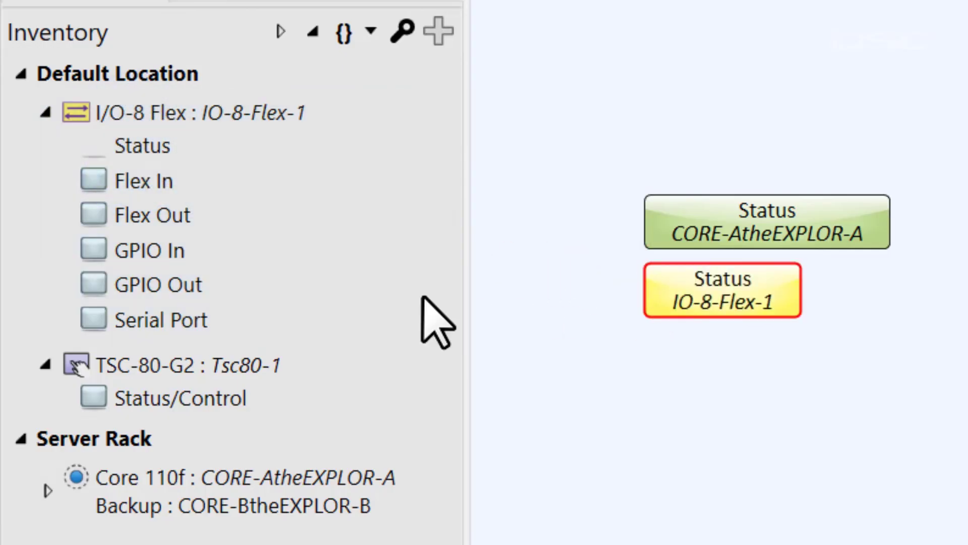
pyautogui.moveTo(215, 399); pyautogui.dragTo(652, 330)
pyautogui.doubleClick(622, 280)
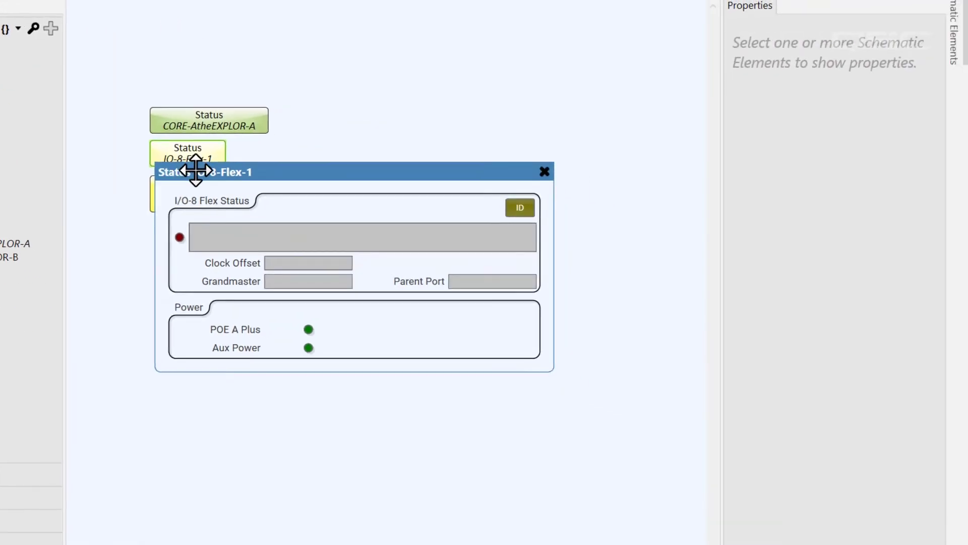
# Open the Tsc80-1 panel below the I/O-8 Flex panel, then select the I/O-8 Flex name in Properties.
pyautogui.moveTo(195, 169); pyautogui.dragTo(332, 17)
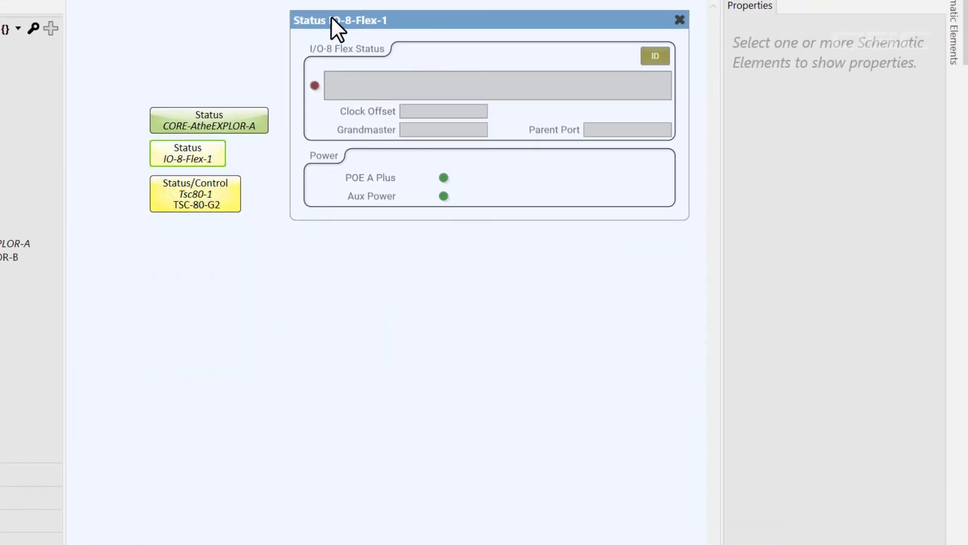
pyautogui.doubleClick(182, 188)
pyautogui.moveTo(252, 216); pyautogui.dragTo(368, 236)
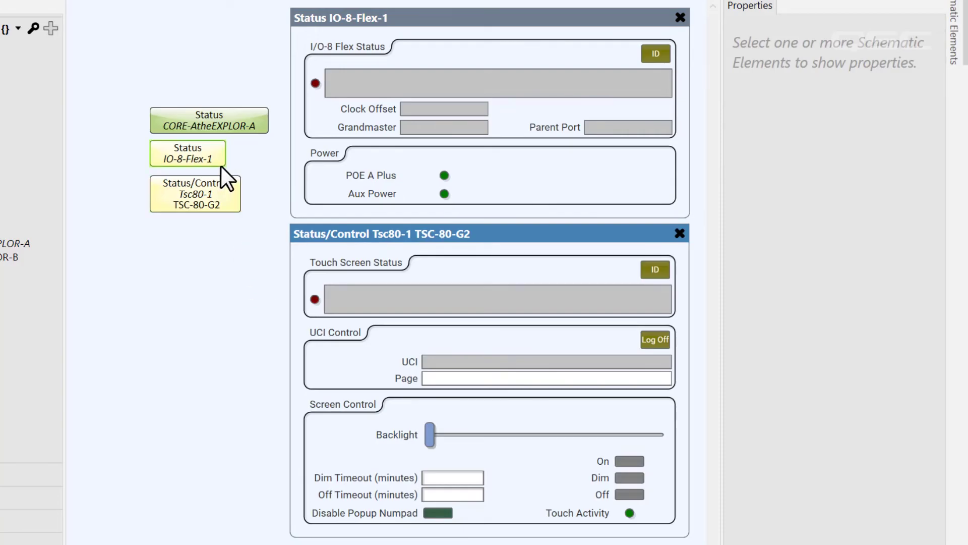
pyautogui.click(221, 164)
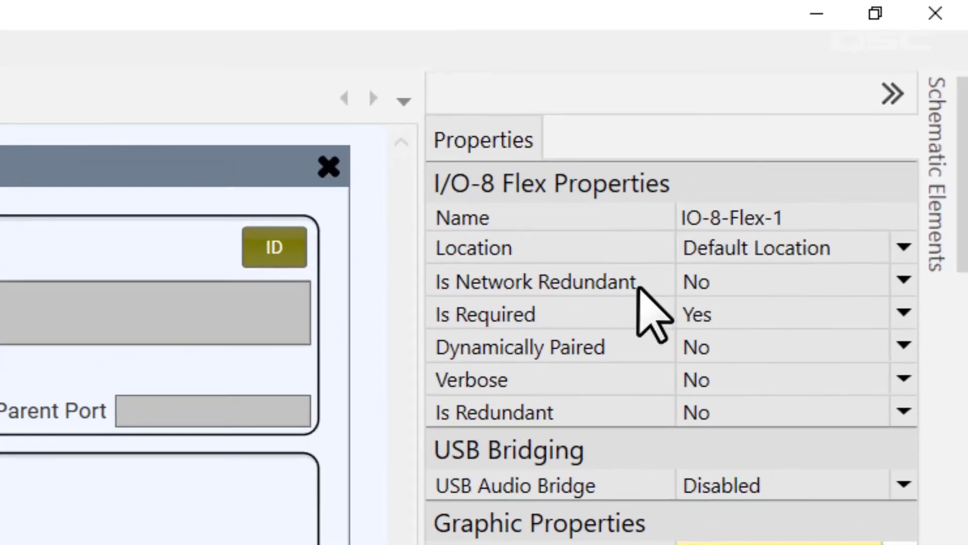
pyautogui.click(854, 217)
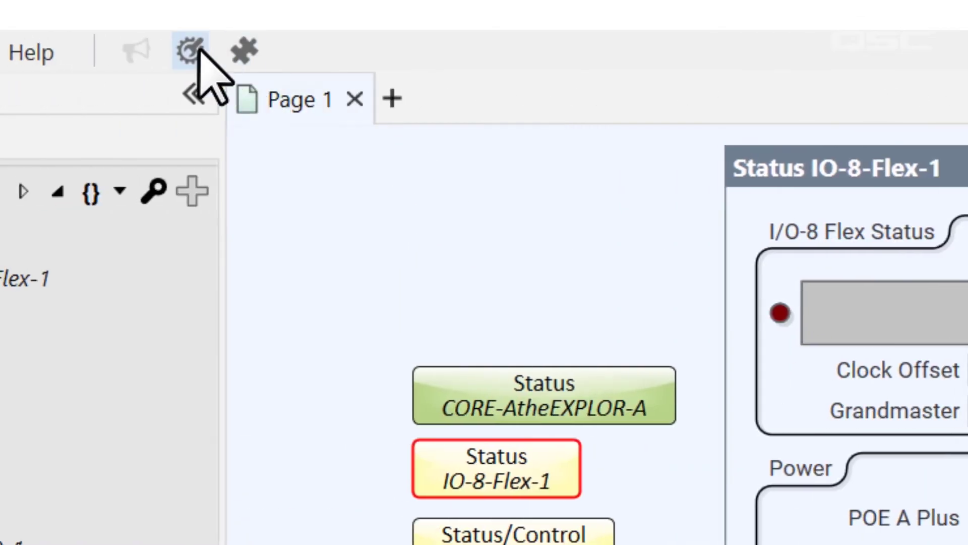
# Copy the I/O-8 Flex's network name, io-io-itsofftoworkwego, into its design name.
pyautogui.click(197, 50)
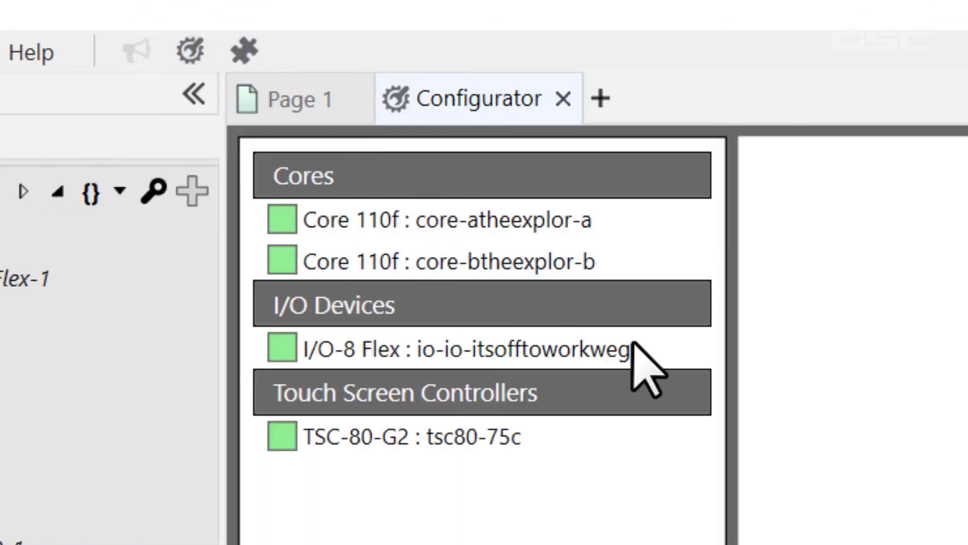
pyautogui.click(676, 355)
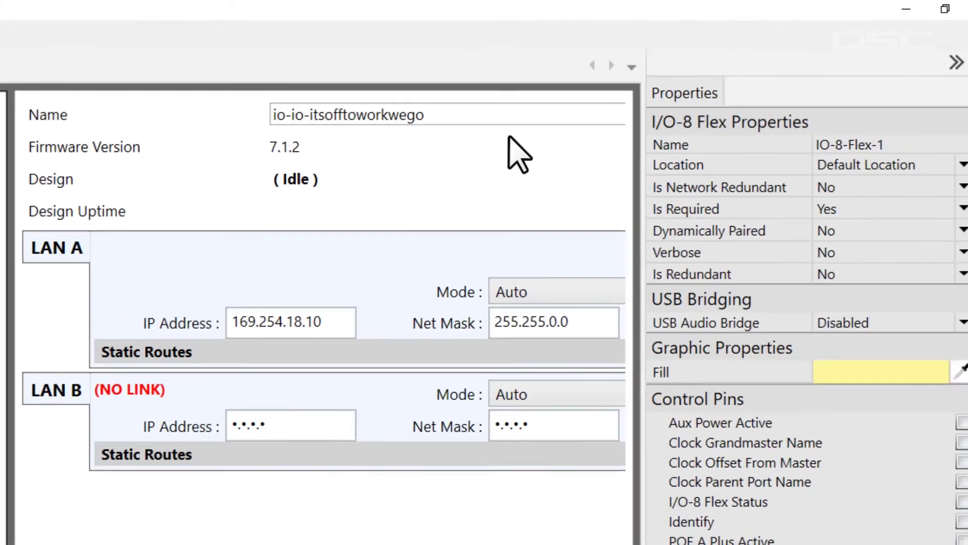
pyautogui.tripleClick(508, 114)
pyautogui.hotkey('ctrl', 'c')
pyautogui.doubleClick(922, 145)
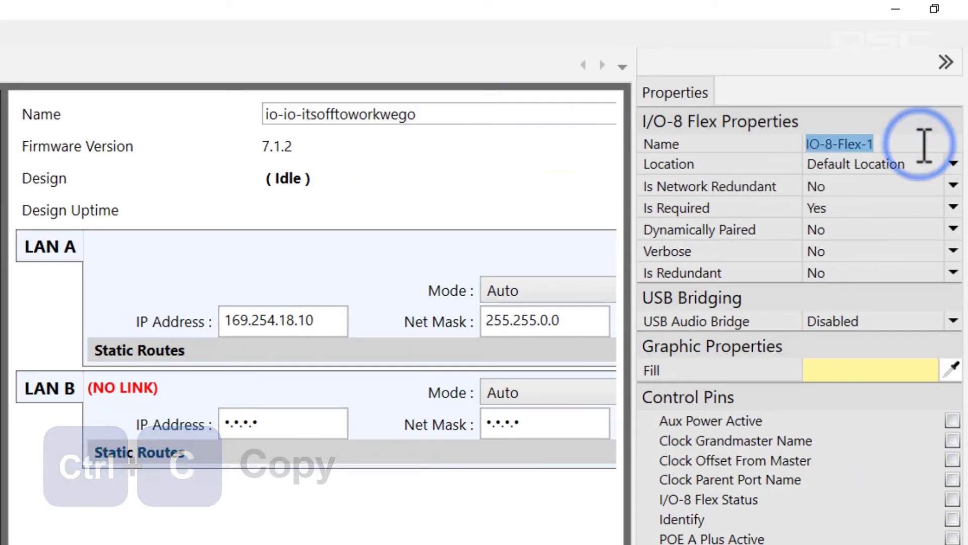
pyautogui.hotkey('ctrl', 'v')
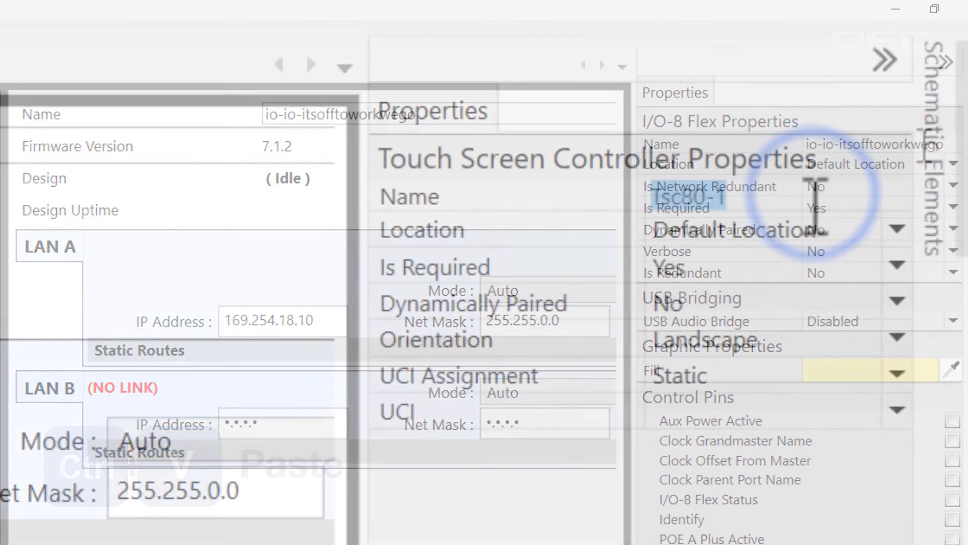
# Replace the touchscreen's network name tsc80-75c with touchscreen1 and apply the settings.
pyautogui.doubleClick(816, 202)
pyautogui.hotkey('ctrl', 'c')
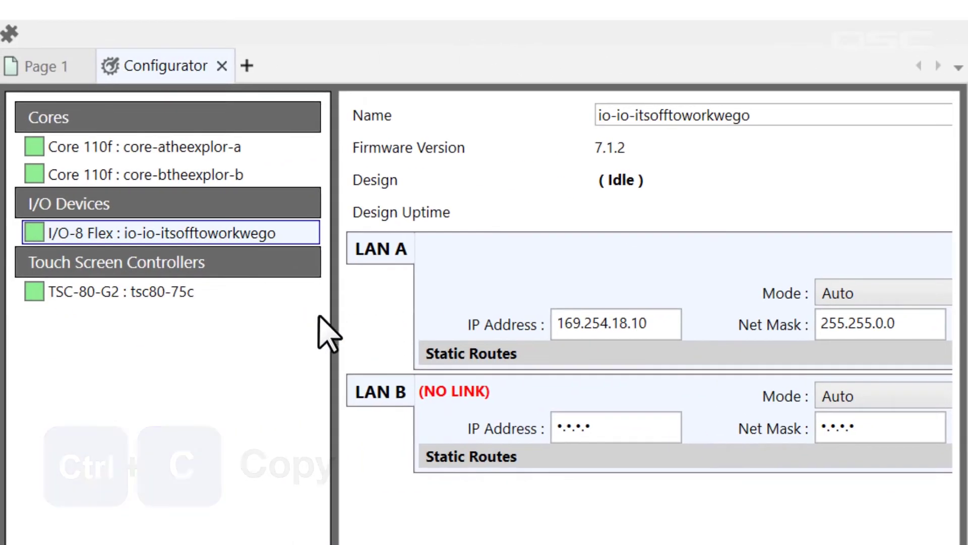
pyautogui.click(246, 298)
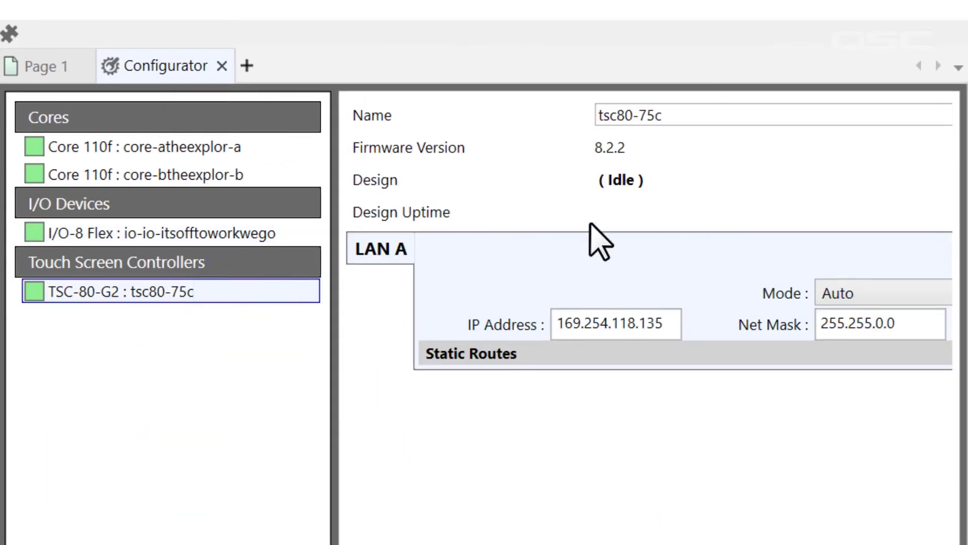
pyautogui.tripleClick(767, 110)
pyautogui.hotkey('ctrl', 'v')
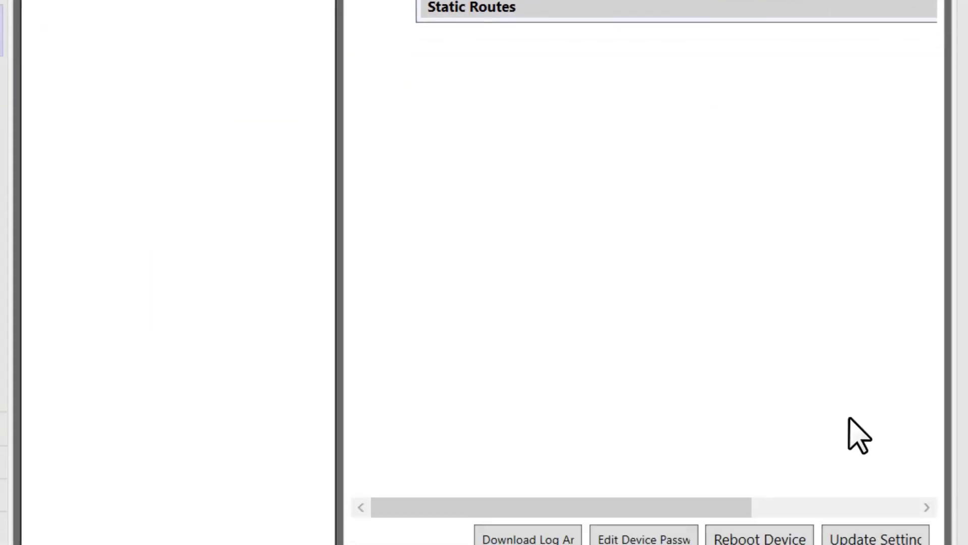
pyautogui.click(871, 510)
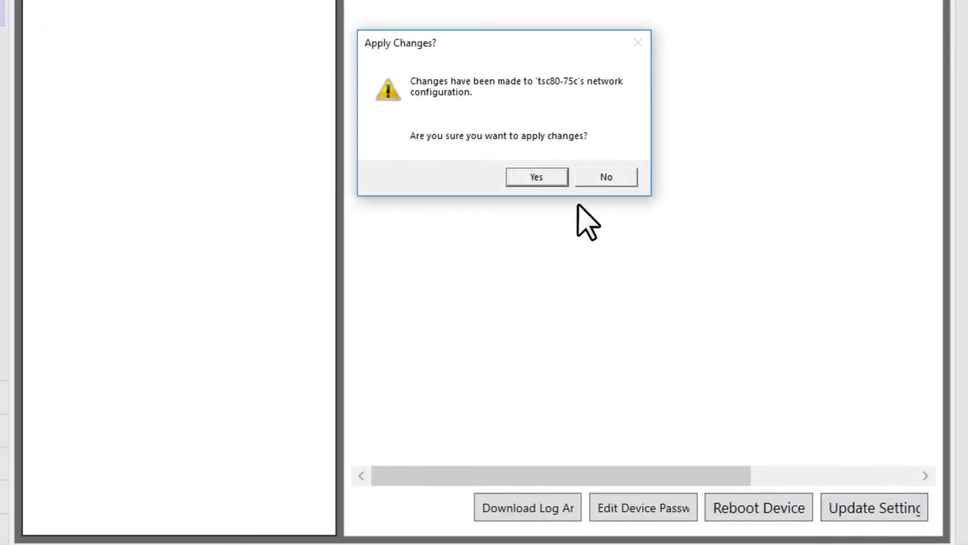
pyautogui.click(537, 177)
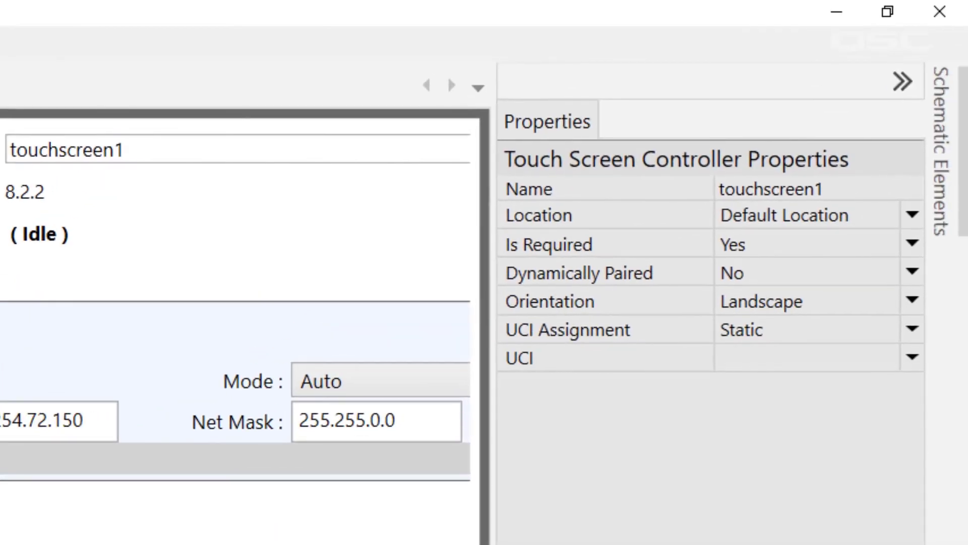
# Assign Interface 1 to the touchscreen and set the I/O-8 Flex USB Audio Bridge to Speakerphone (1x1).
pyautogui.click(905, 362)
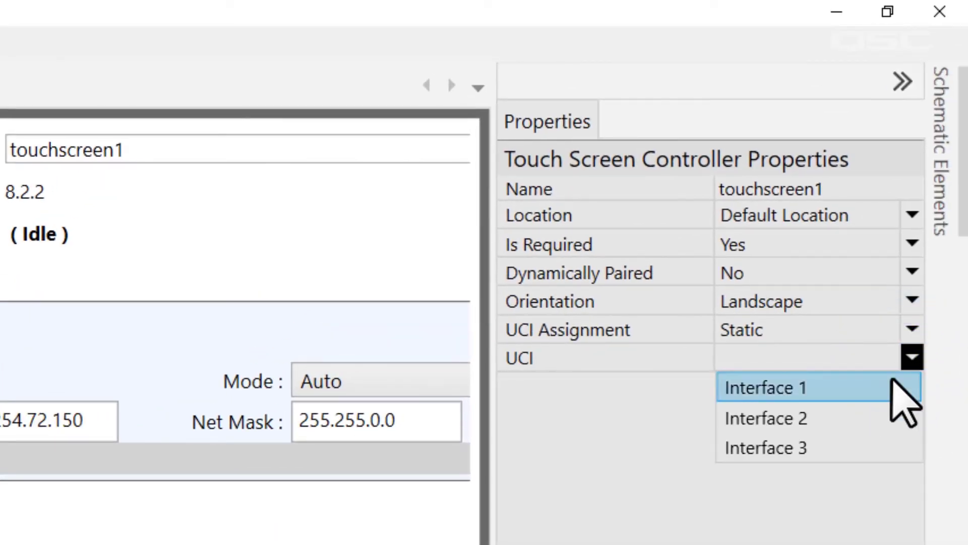
pyautogui.click(892, 389)
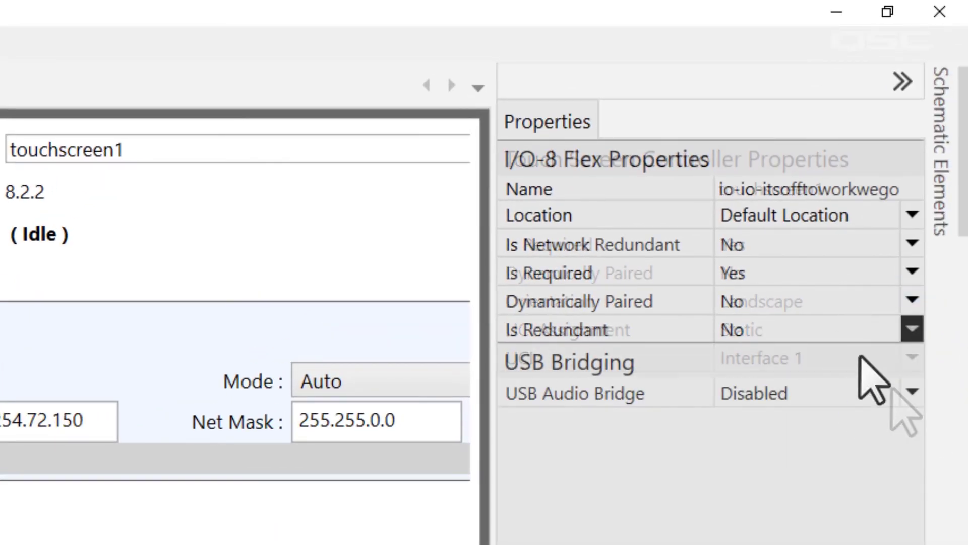
pyautogui.click(860, 392)
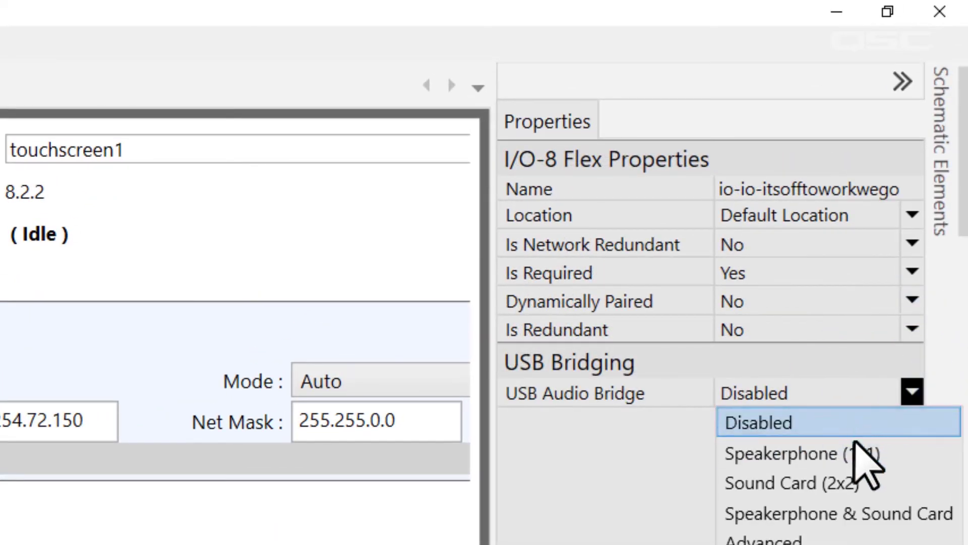
pyautogui.click(856, 452)
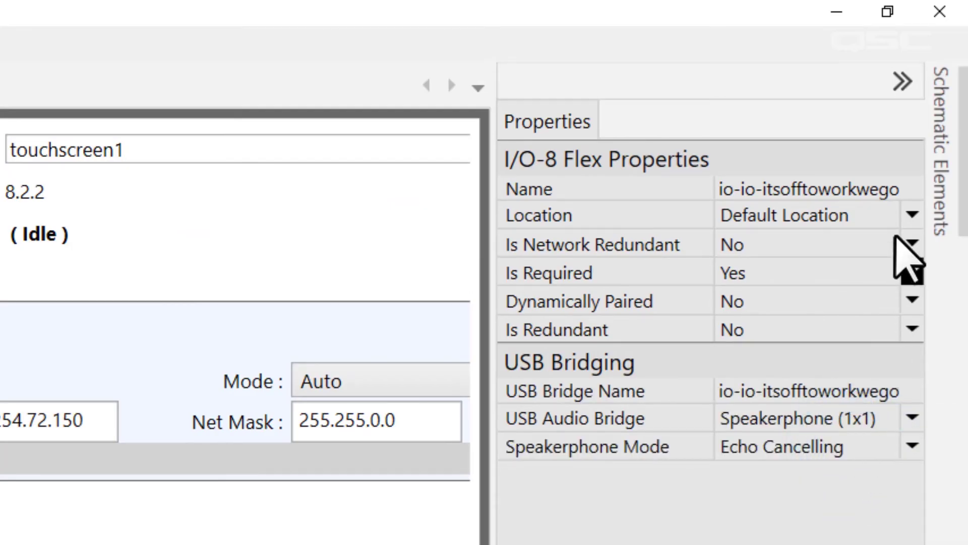
# Set the Location of both the I/O-8 Flex and the touchscreen to ConferenceRoom.
pyautogui.click(880, 218)
pyautogui.write('Confr')
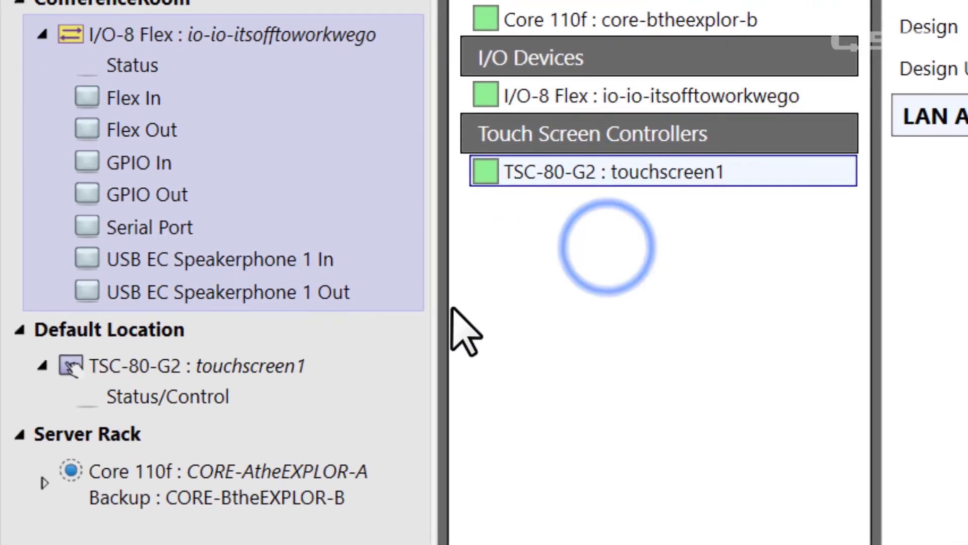
pyautogui.click(265, 387)
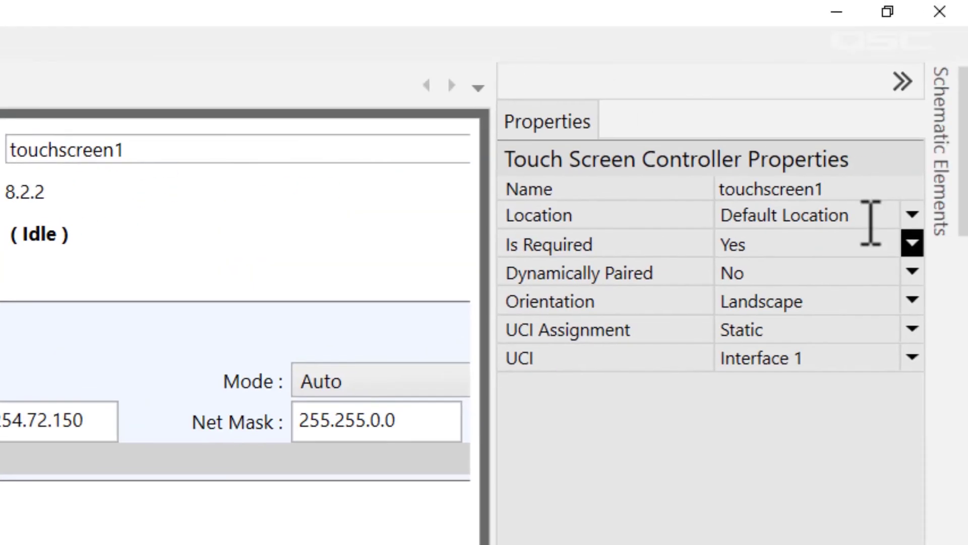
pyautogui.click(873, 218)
pyautogui.click(912, 215)
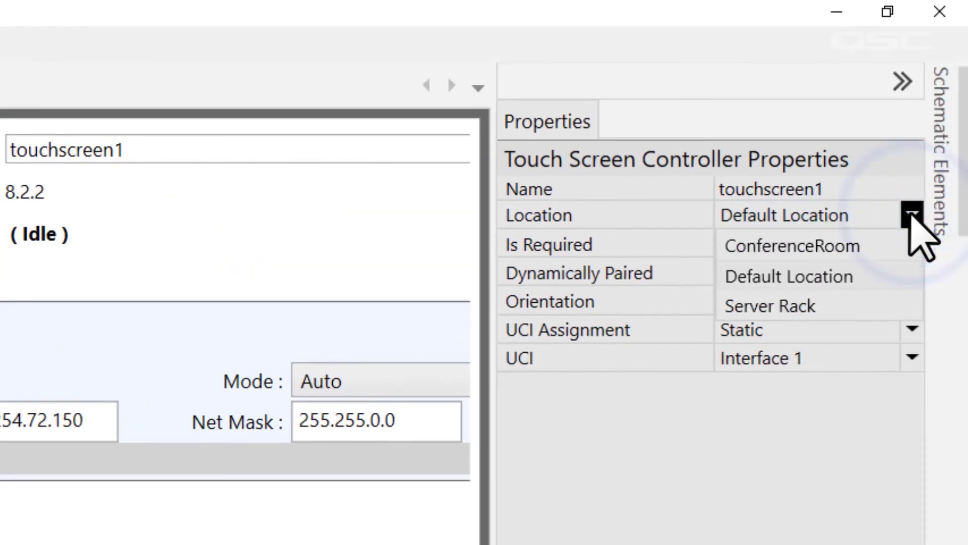
pyautogui.click(893, 246)
pyautogui.click(771, 453)
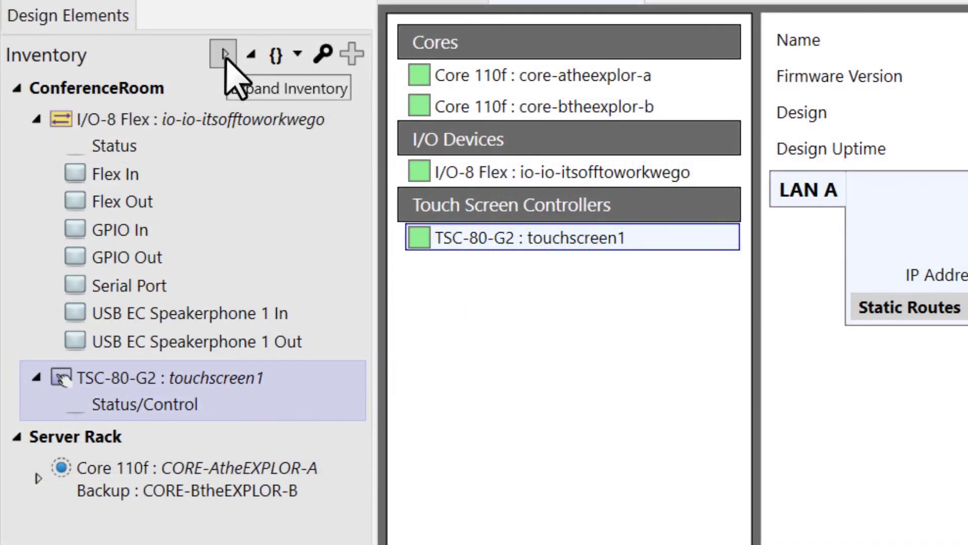
# Collapse and expand the inventory, then group it by device type.
pyautogui.click(250, 55)
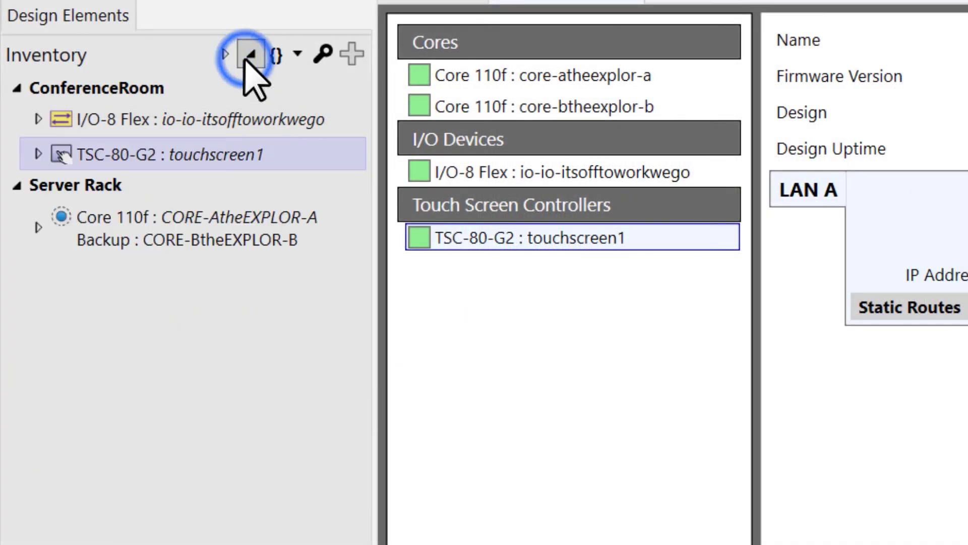
pyautogui.click(225, 56)
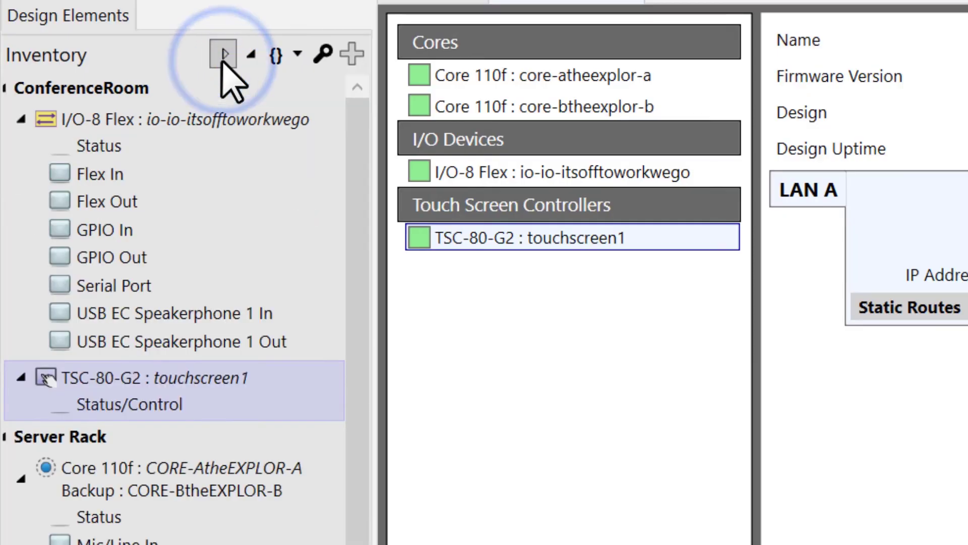
pyautogui.click(252, 57)
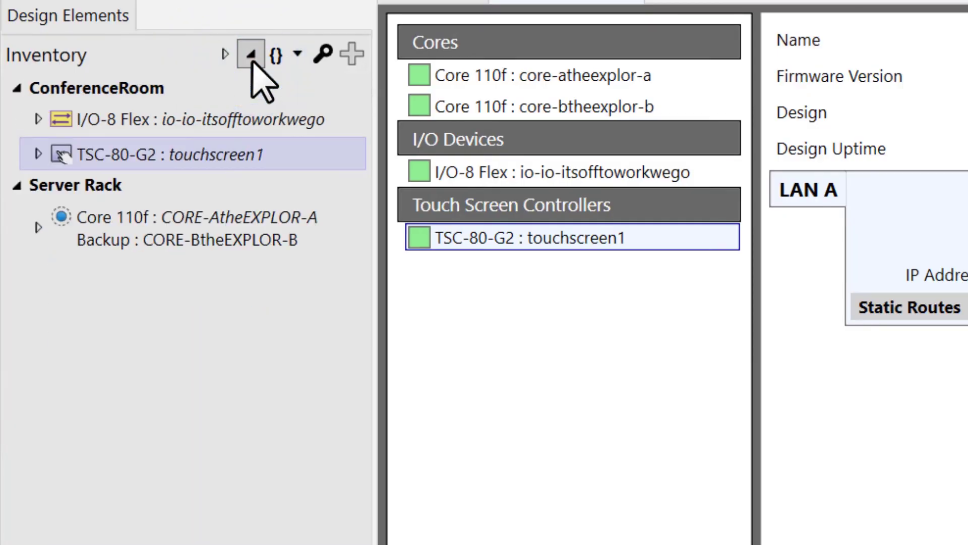
pyautogui.click(297, 55)
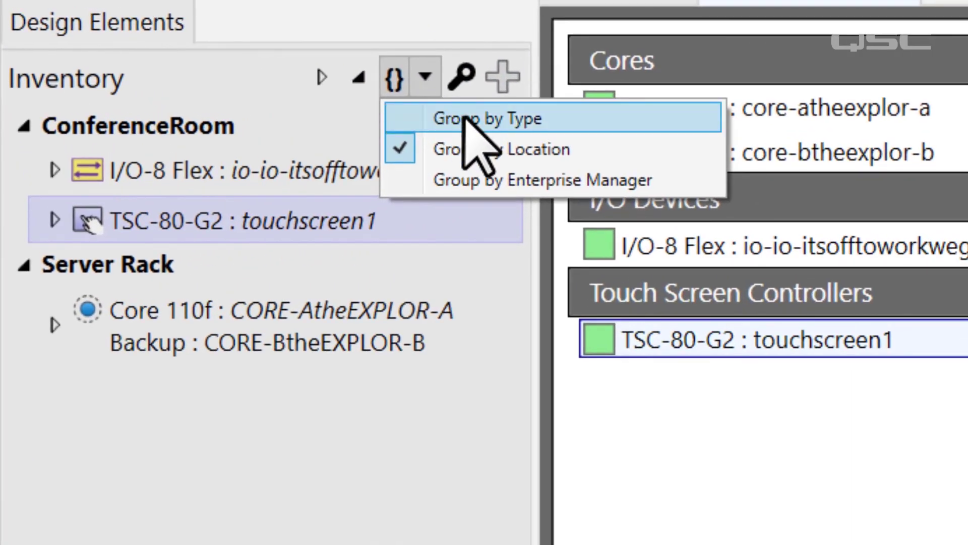
pyautogui.click(466, 120)
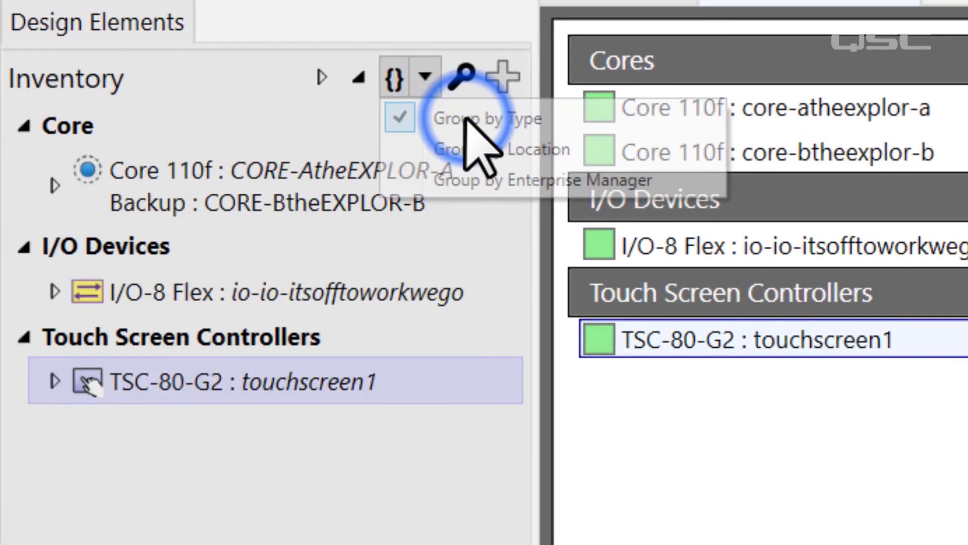
# Show the inventory type filter, filter to Cores, then set it back to All.
pyautogui.click(463, 77)
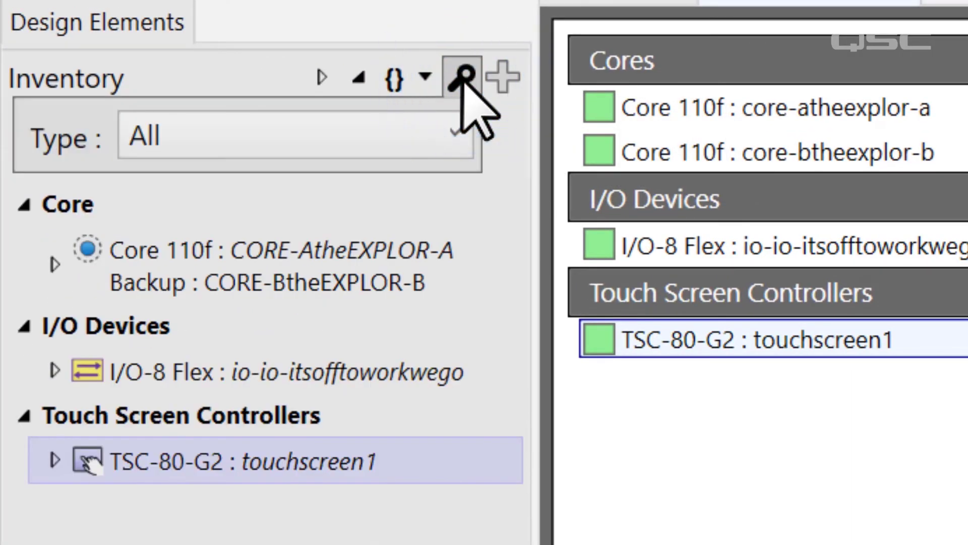
pyautogui.click(451, 135)
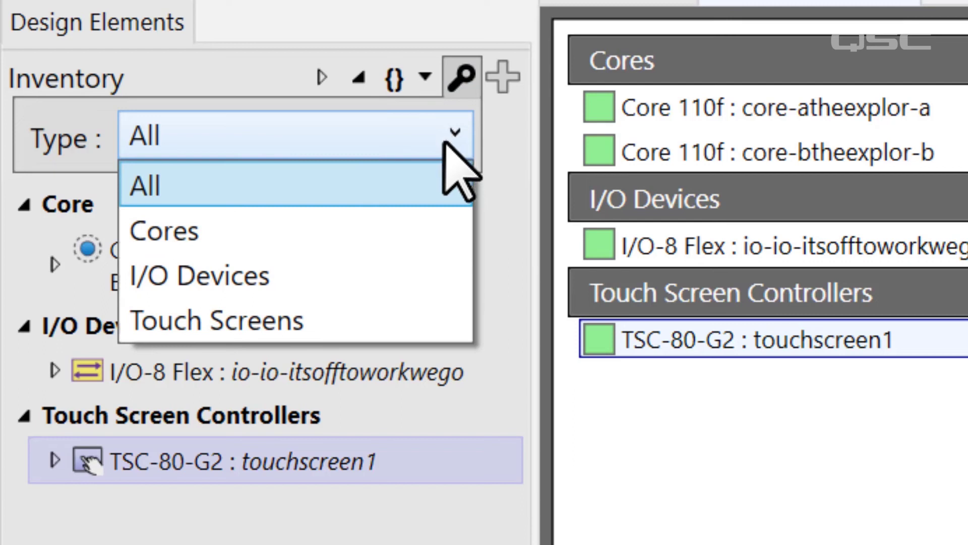
pyautogui.click(432, 229)
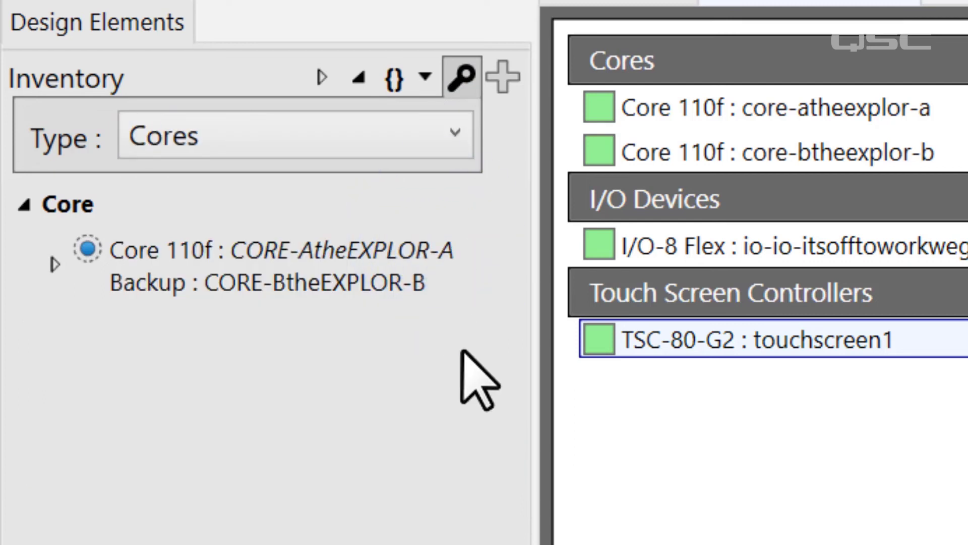
pyautogui.click(449, 148)
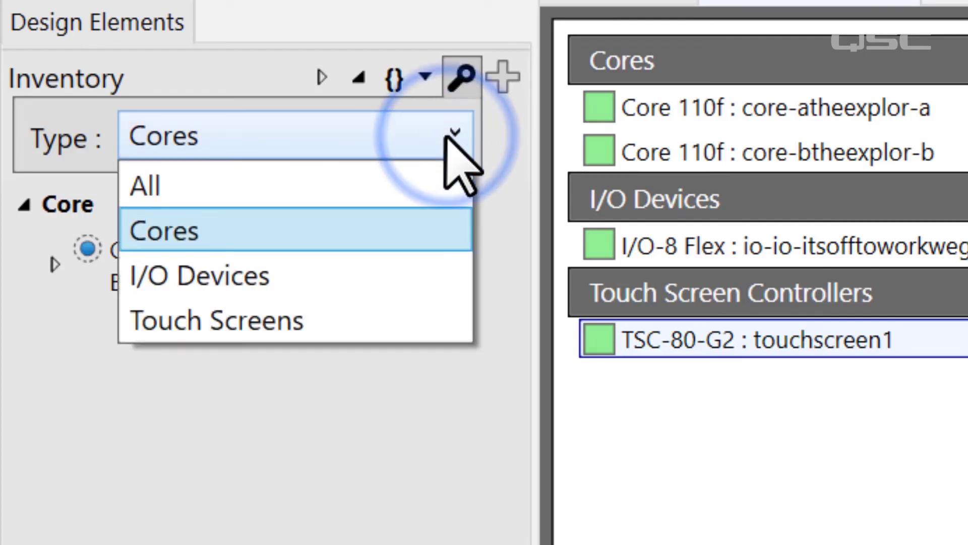
pyautogui.click(433, 181)
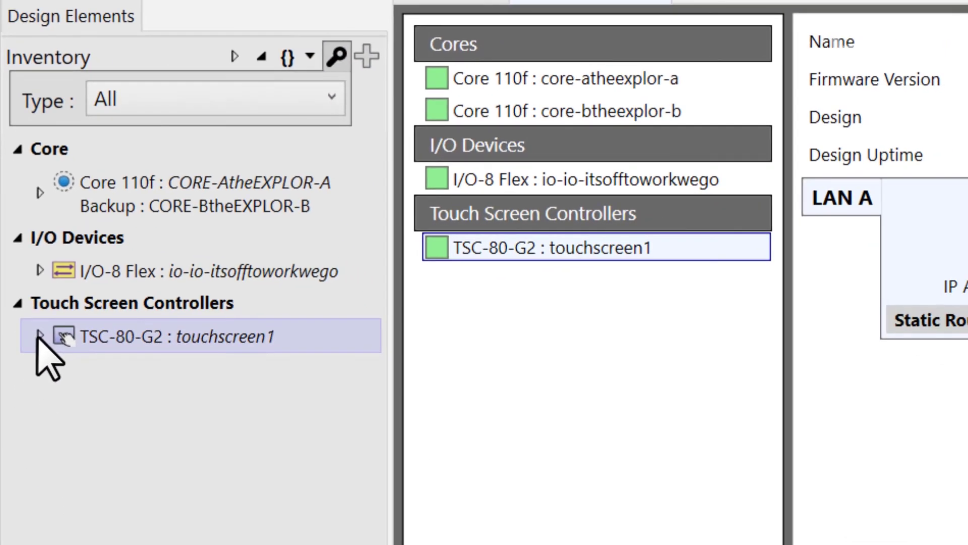
# Expand TSC-80-G2 and use Find to jump to its Status/Control component.
pyautogui.click(39, 335)
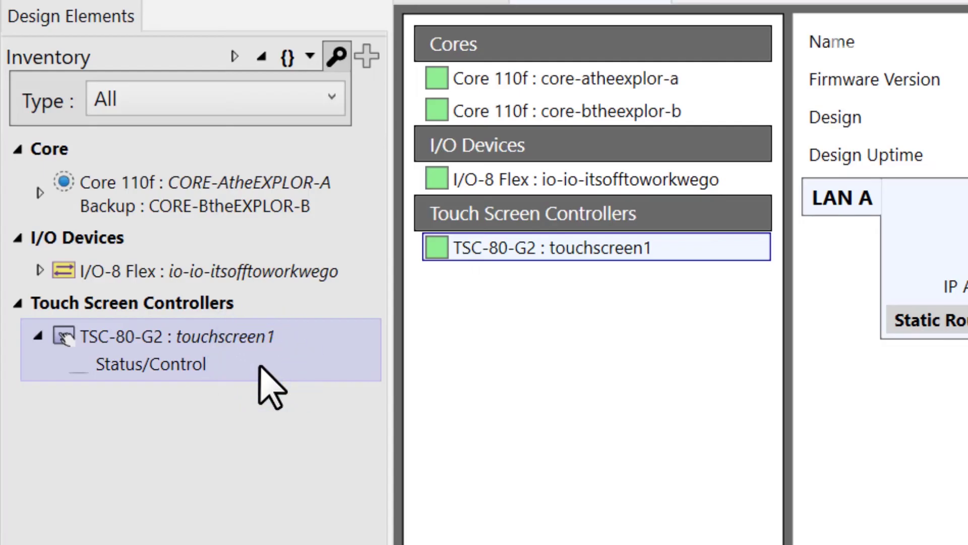
pyautogui.hotkey('ctrl', 'f')
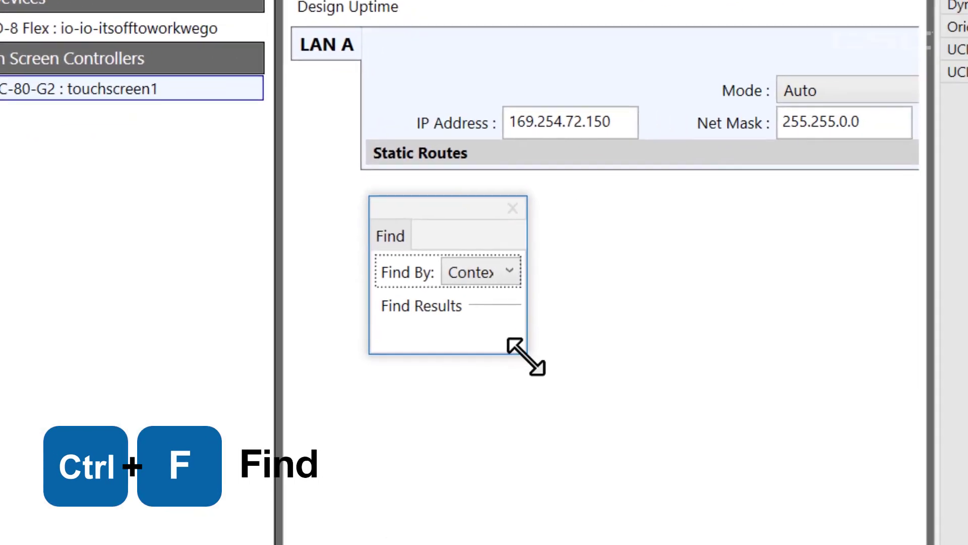
pyautogui.moveTo(670, 396); pyautogui.dragTo(877, 510)
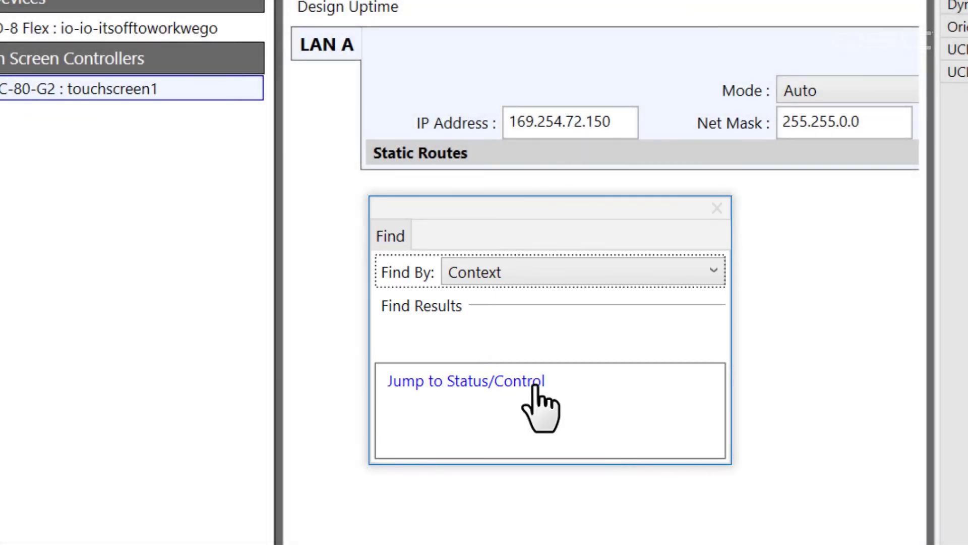
pyautogui.click(534, 385)
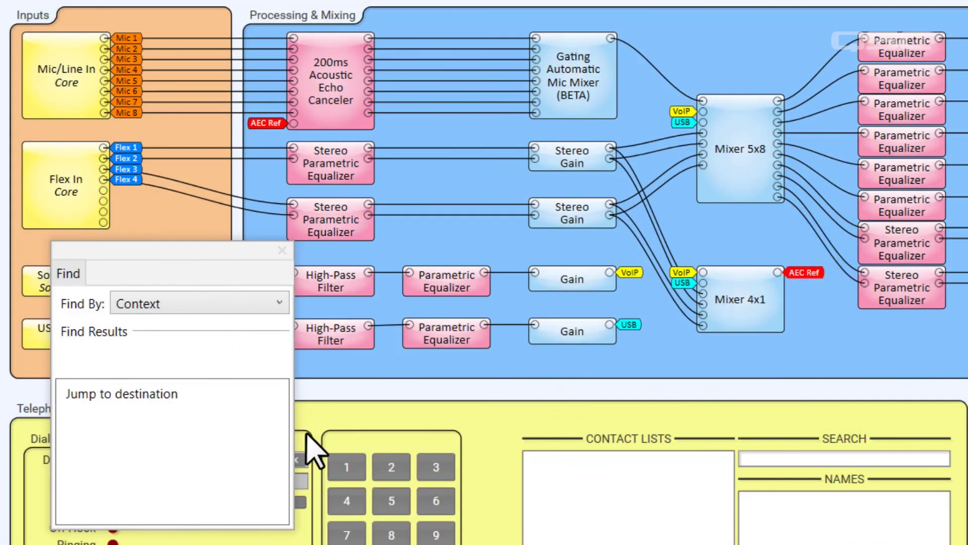
# Jump to the destination, select dialer key 3, and jump to its copy on the UCI.
pyautogui.click(115, 401)
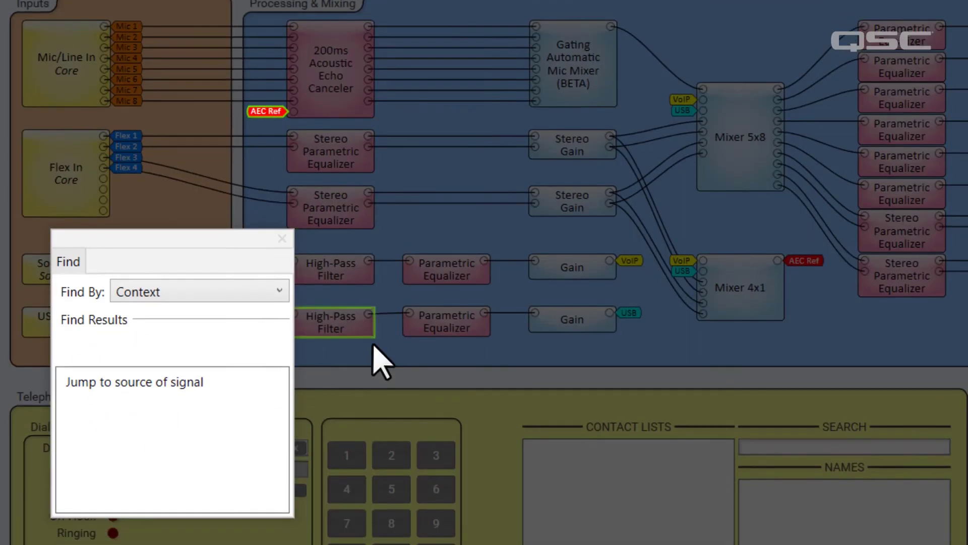
pyautogui.click(384, 357)
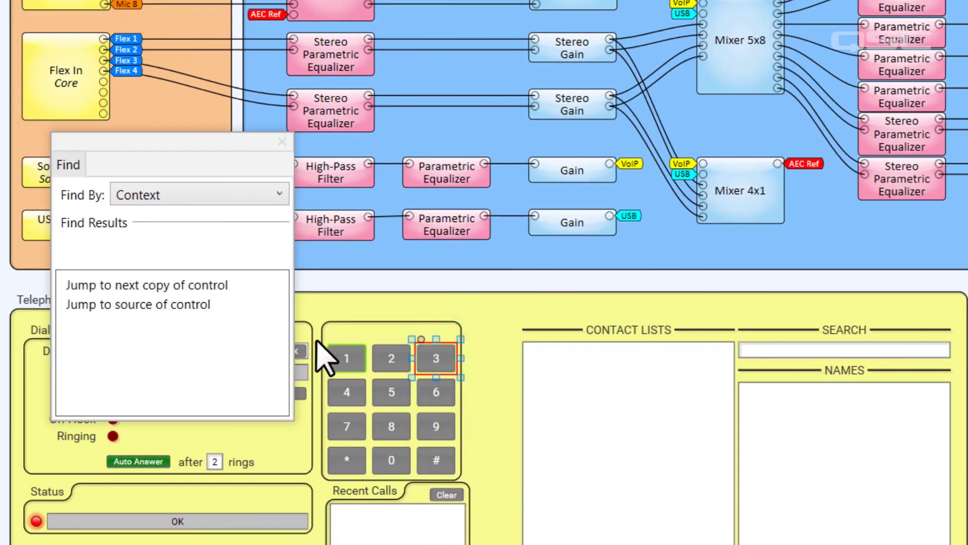
pyautogui.click(220, 289)
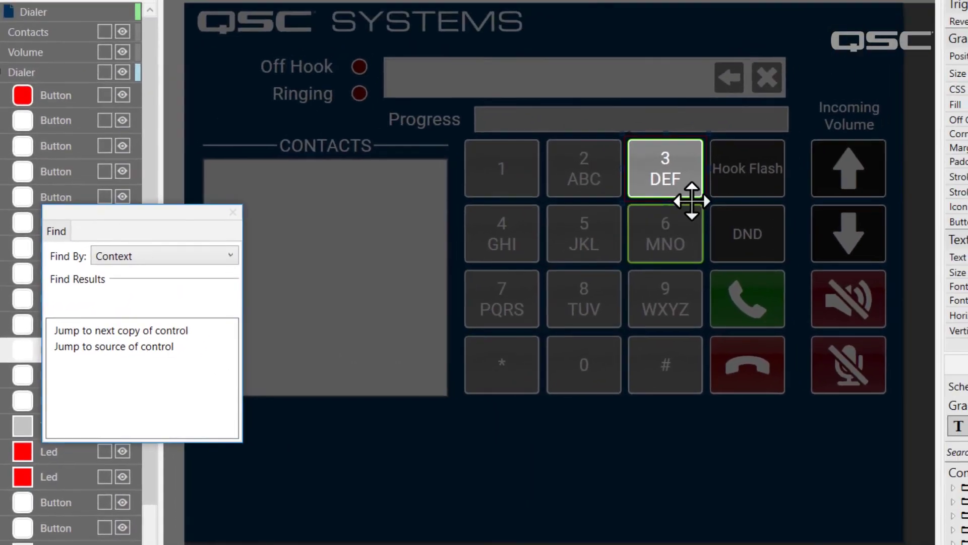